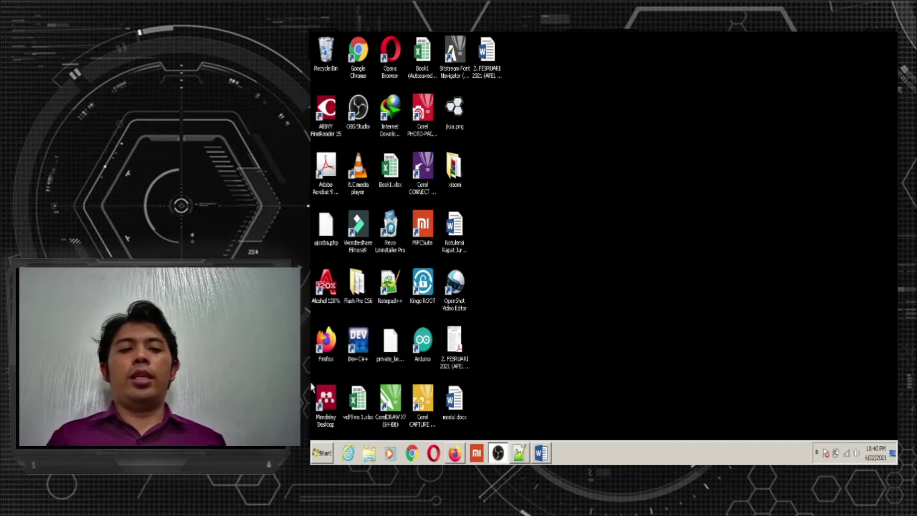
Launch Word 2013 from the Microsoft Office 2013 folder under All Programs in the Start menu
left_click(316, 460)
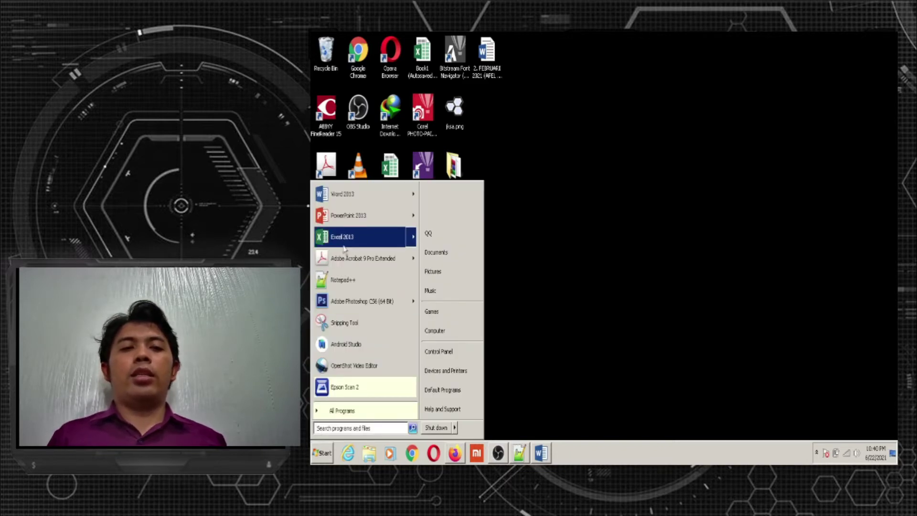
mouse_move(349, 203)
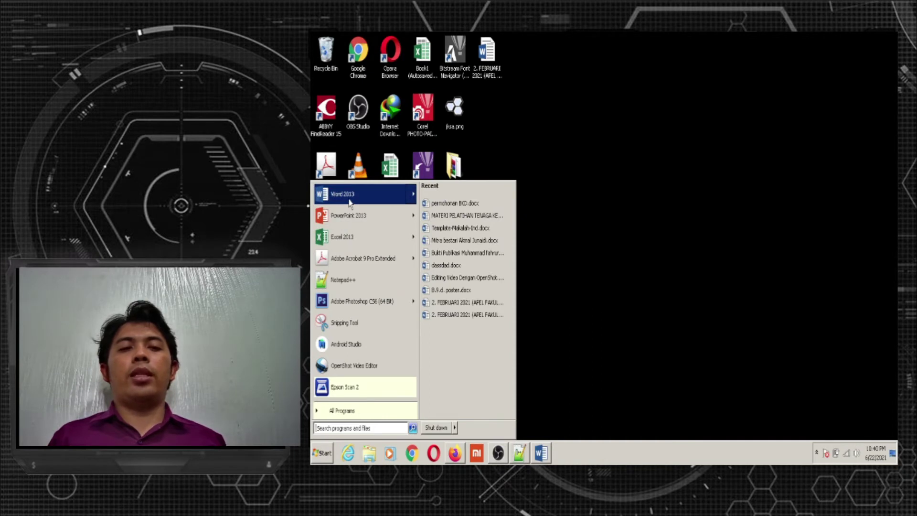
left_click(377, 414)
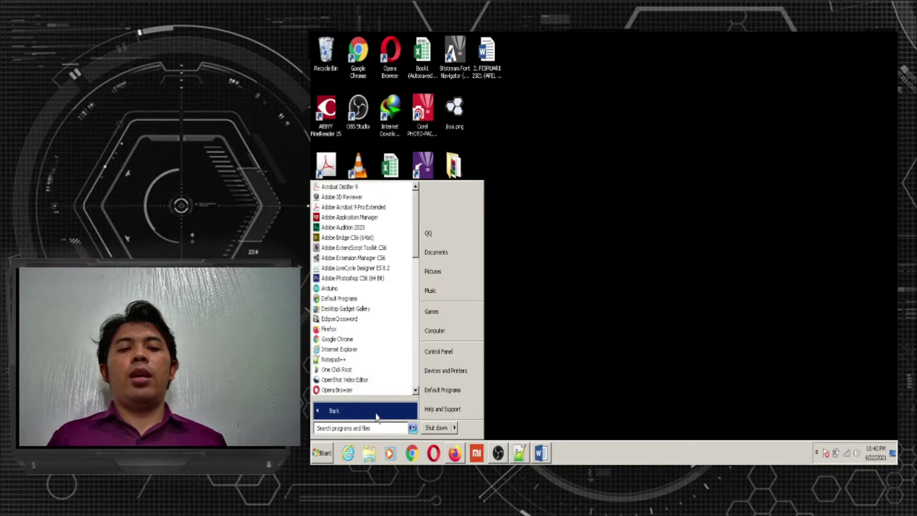
left_click_drag(415, 216, 418, 337)
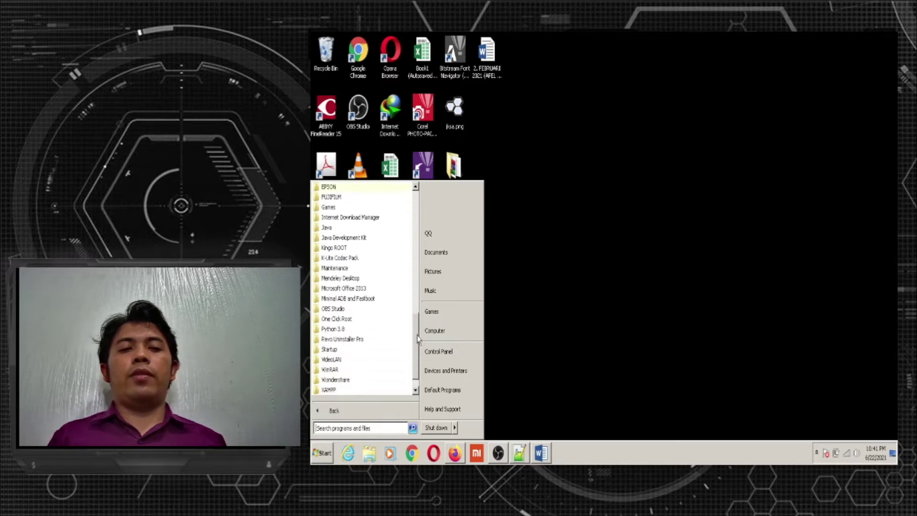
left_click(369, 292)
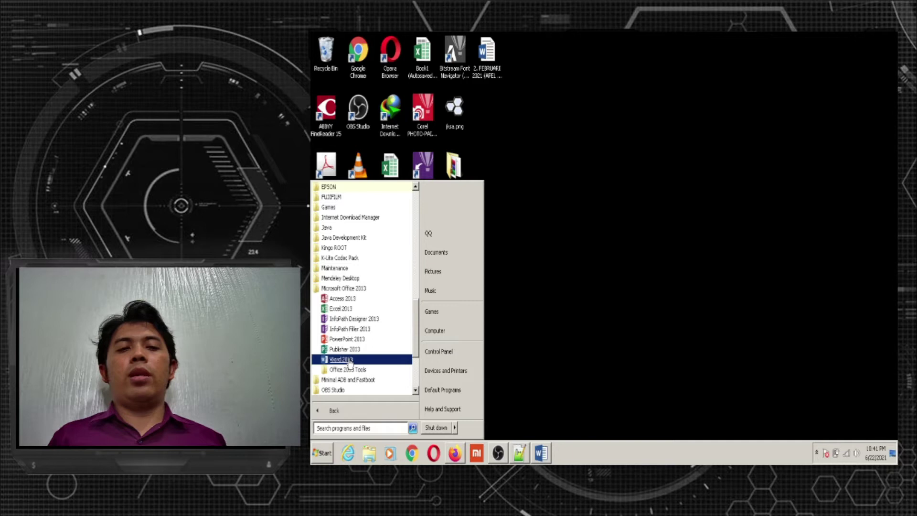
left_click(350, 360)
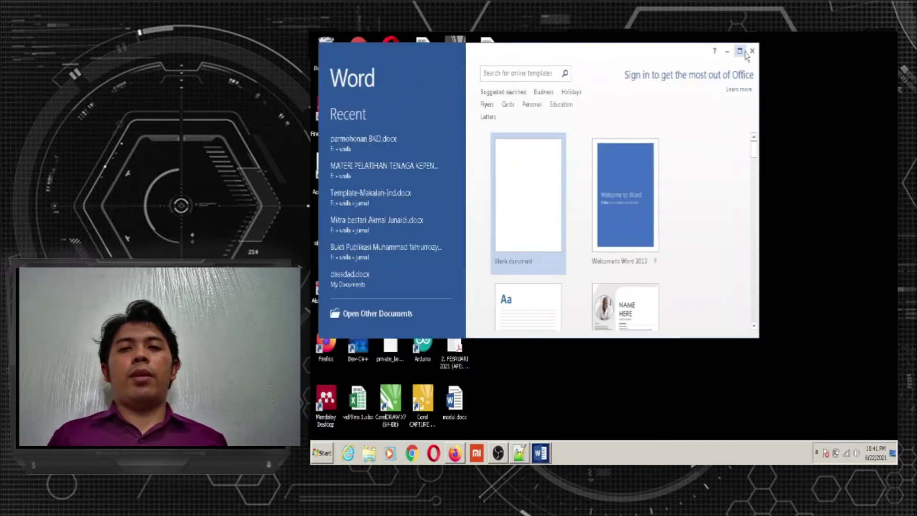
Maximize the Word window and scroll through the available templates
left_click(740, 51)
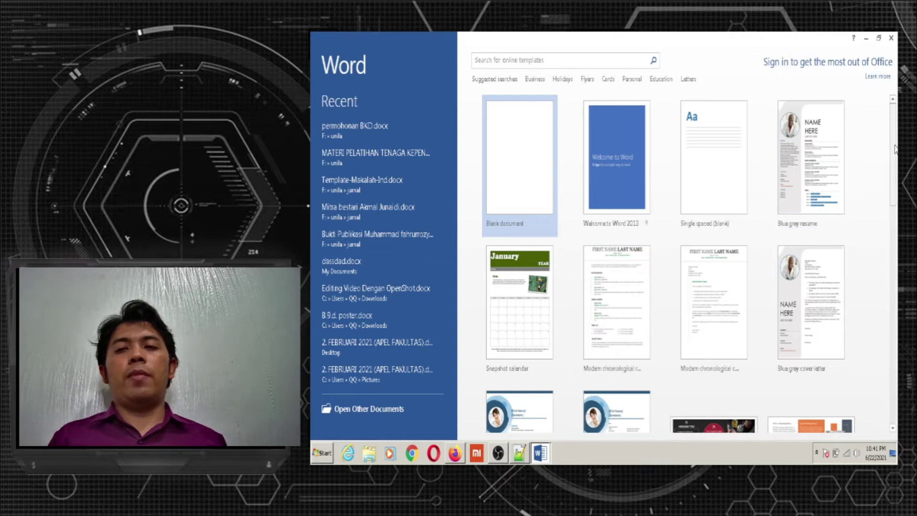
scroll(893, 172, "down", 1)
left_click_drag(893, 172, 894, 127)
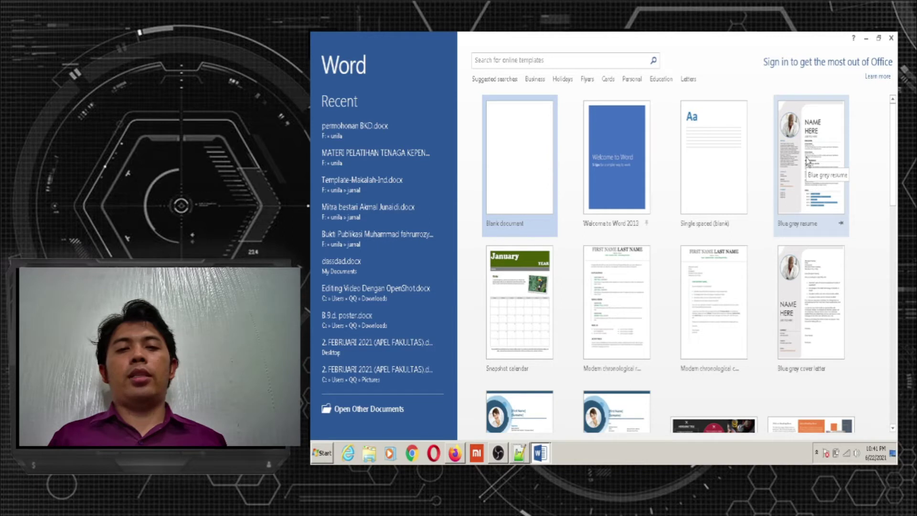
Create a new blank document and bring up the PAGE LAYOUT options
left_click(504, 164)
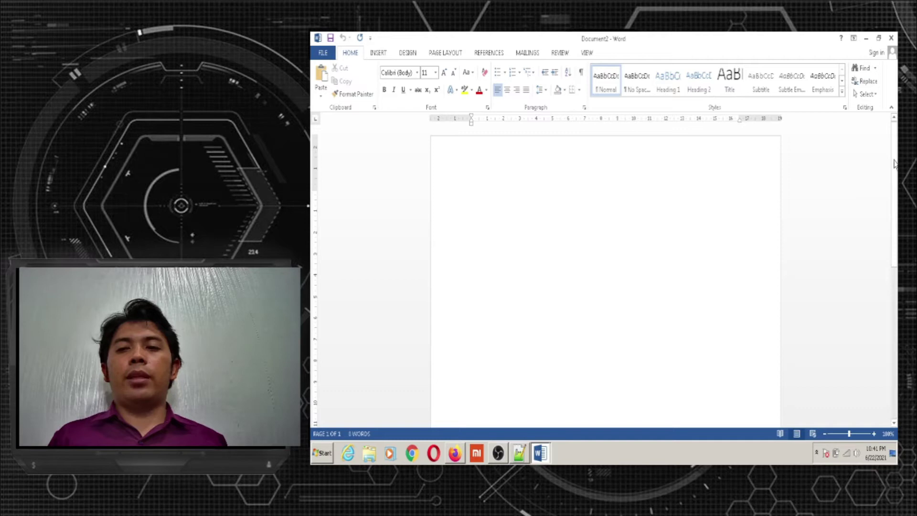
scroll(606, 277, "down", 2)
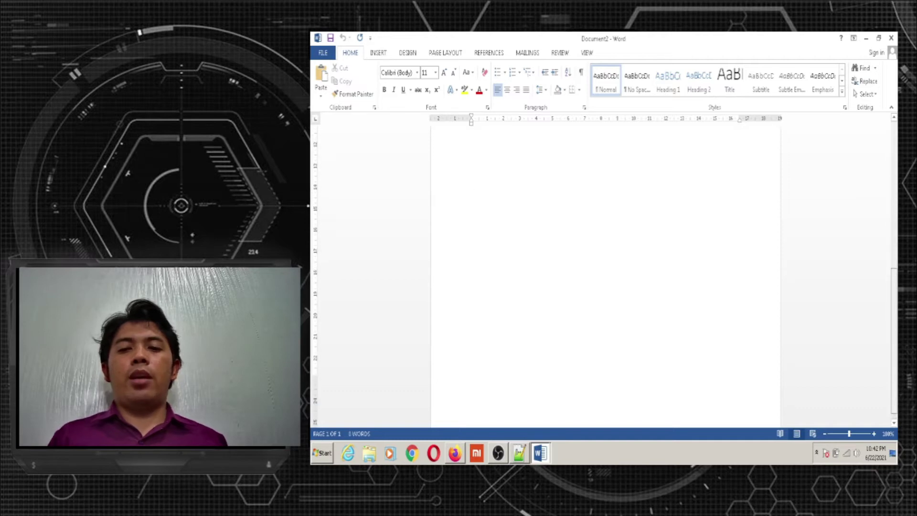
scroll(605, 277, "up", 2)
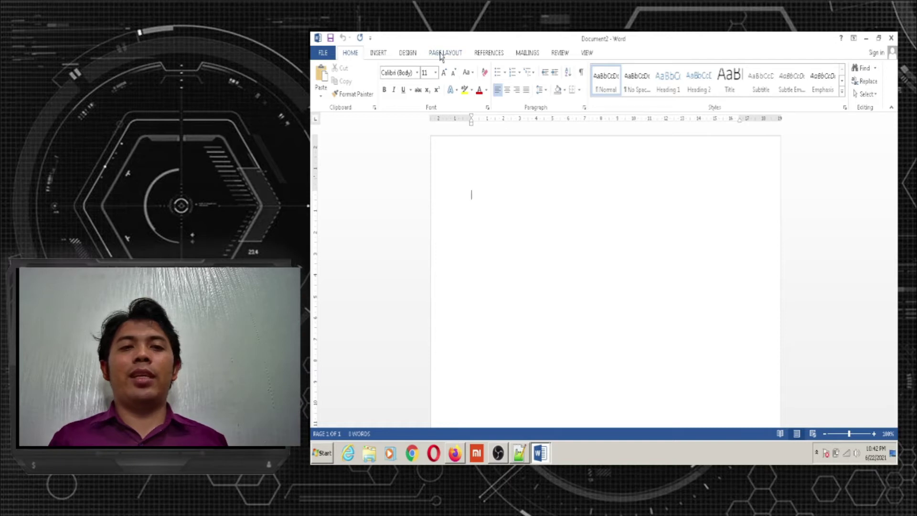
left_click(440, 54)
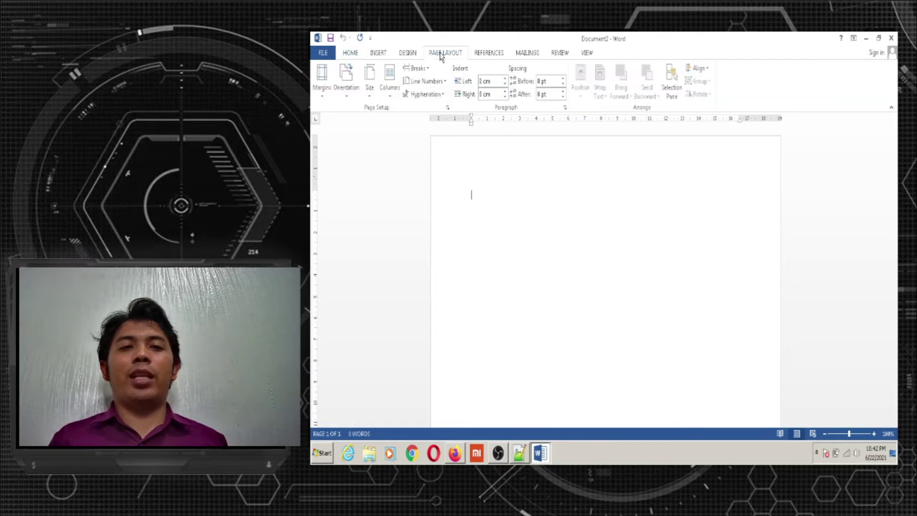
Open Page Setup and keep its 2.54 cm margins applied to the Whole document
left_click(448, 108)
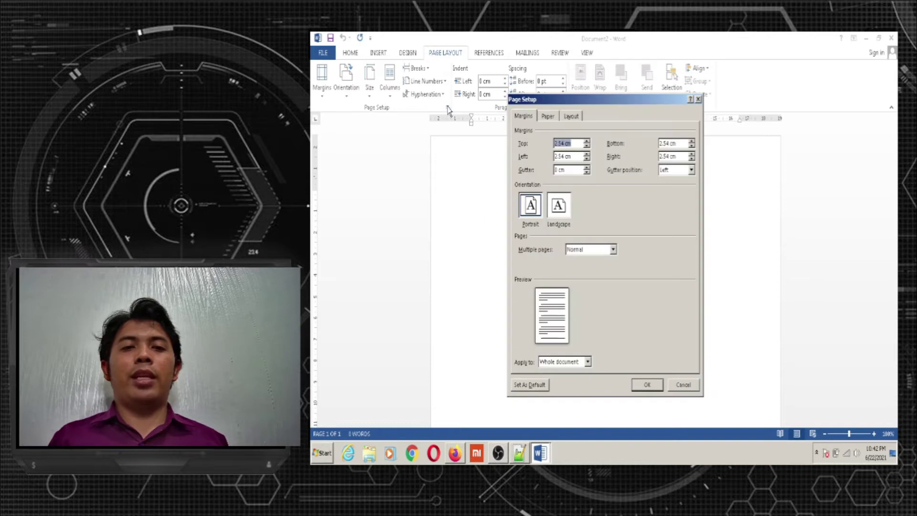
left_click_drag(618, 102, 591, 61)
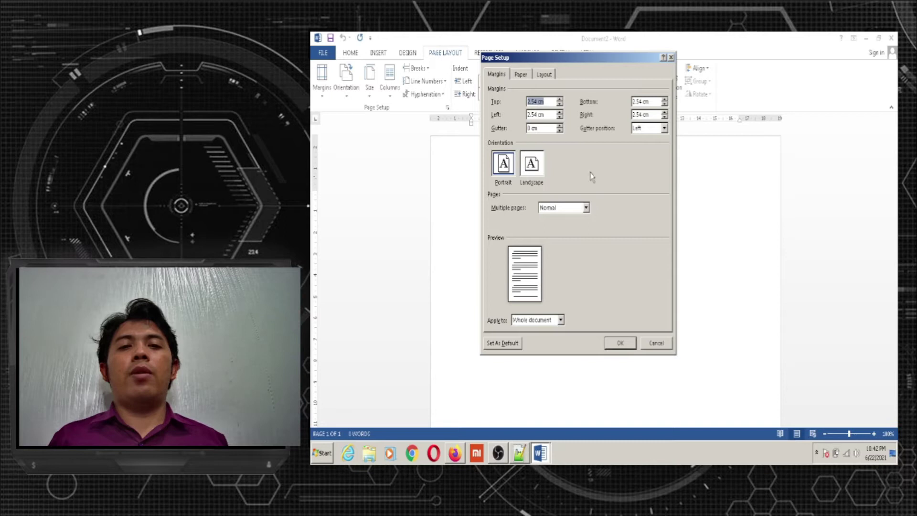
mouse_move(554, 60)
left_mouse_down()
mouse_move(562, 129)
mouse_move(546, 75)
left_mouse_up()
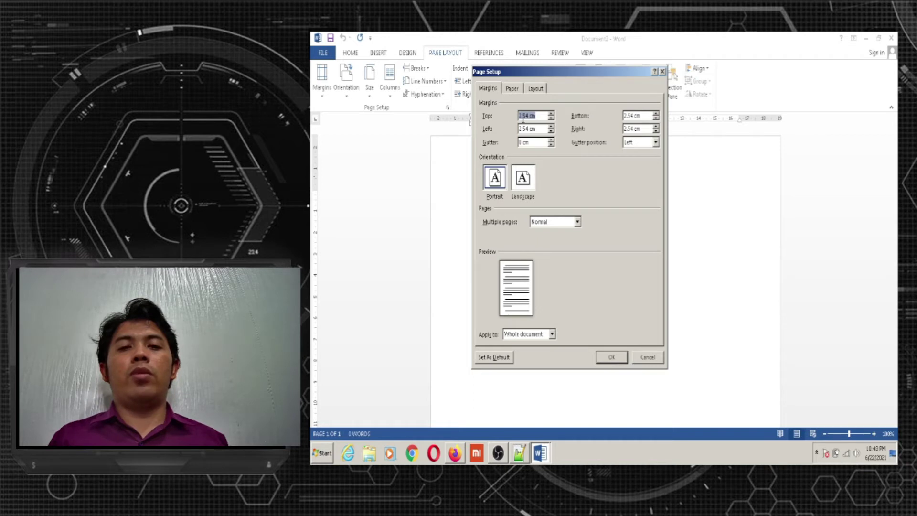
left_click(542, 129)
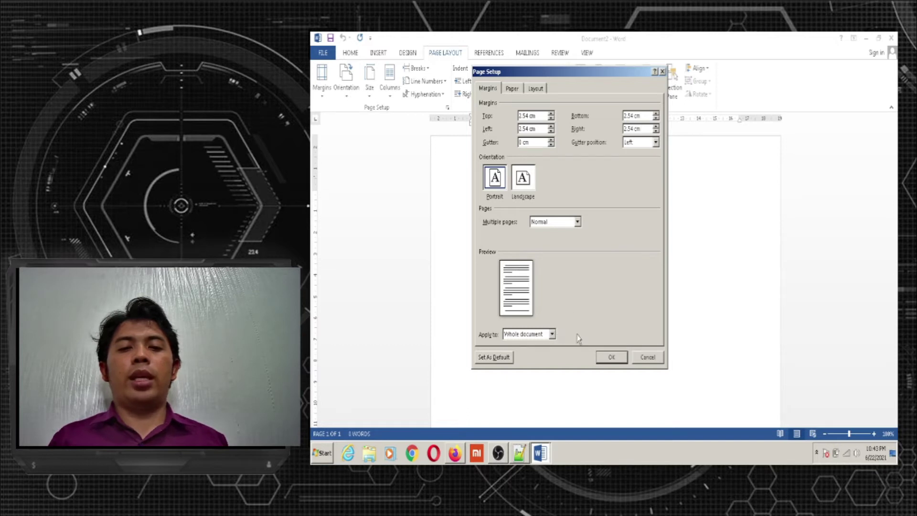
left_click(552, 335)
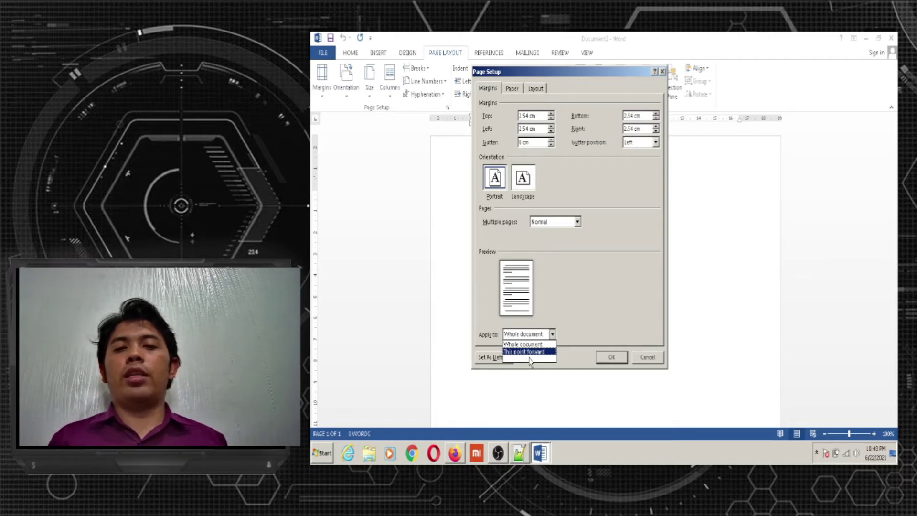
left_click(601, 303)
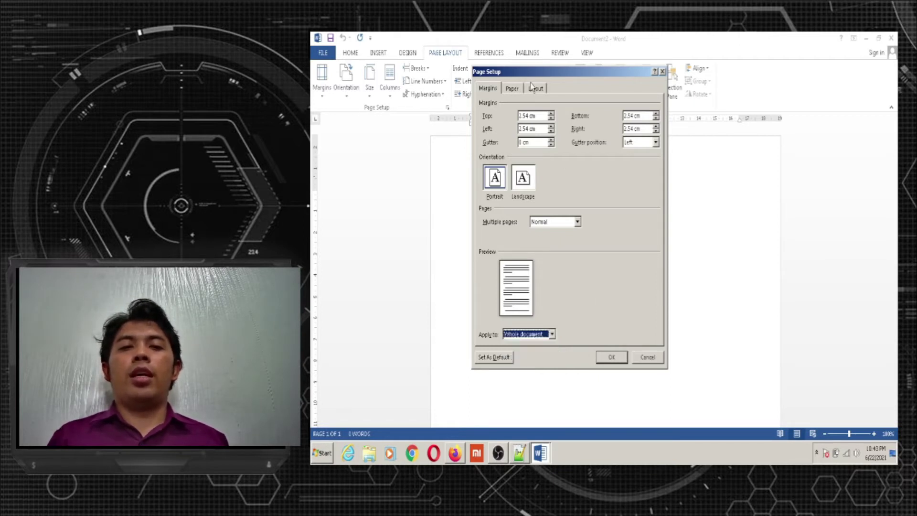
Set the paper size to A4 (21 cm × 29.7 cm), then return to the margin settings
left_click(511, 88)
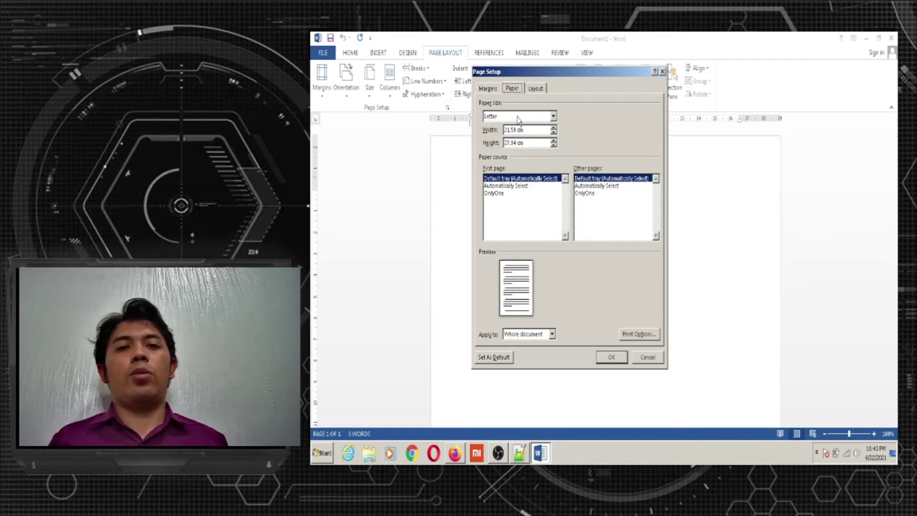
left_click(518, 120)
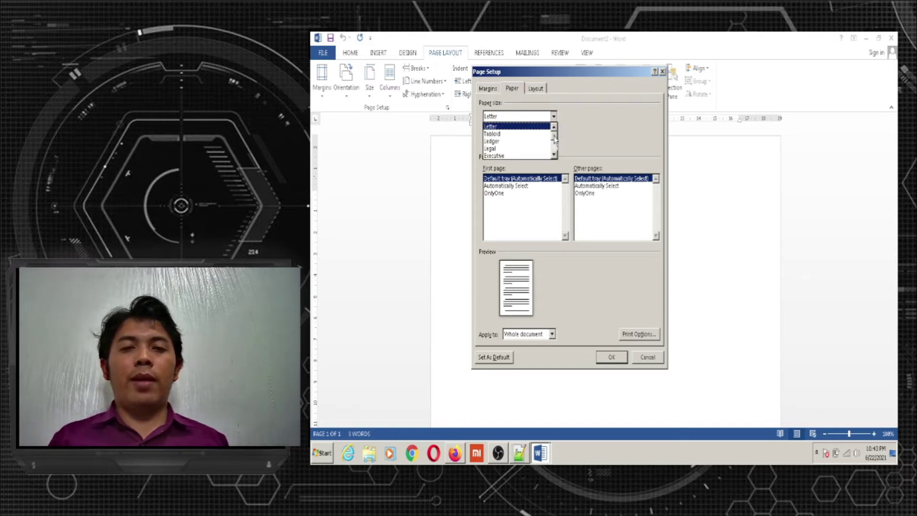
scroll(556, 140, "down", 1)
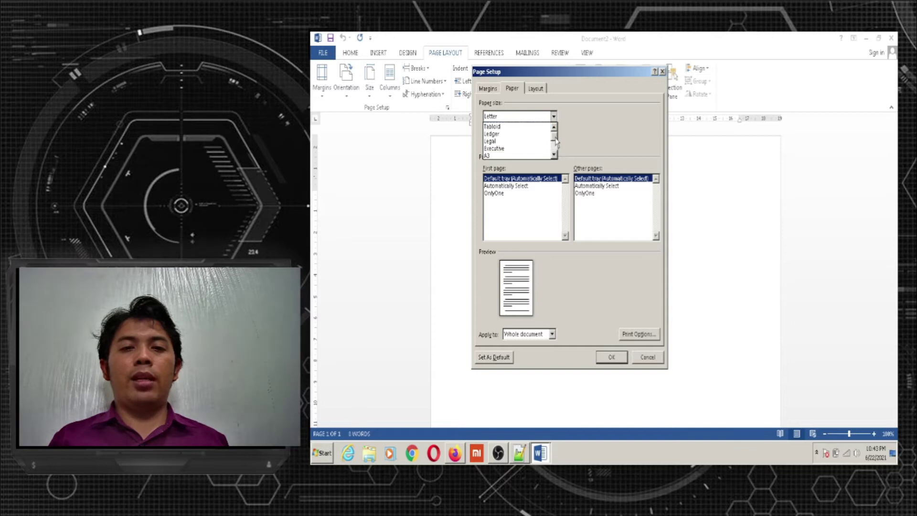
scroll(556, 139, "down", 5)
scroll(555, 140, "up", 2)
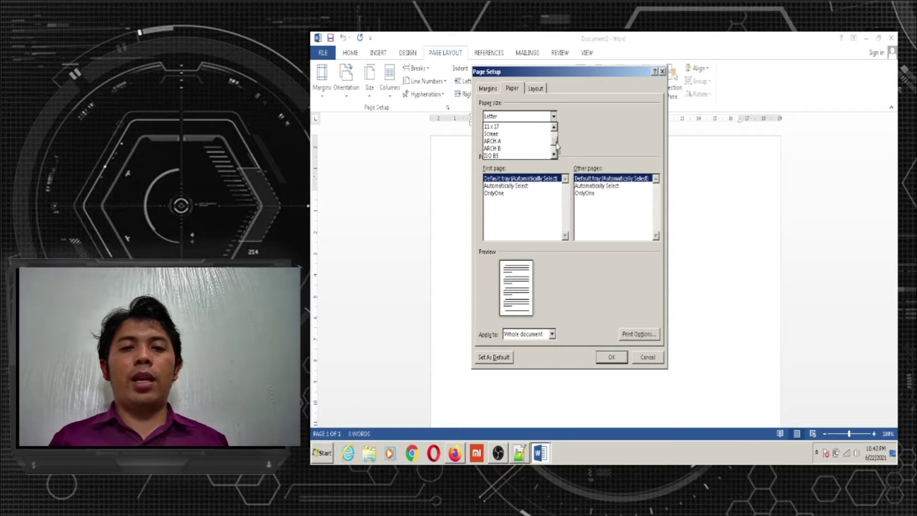
scroll(504, 139, "down", 1)
left_click(503, 135)
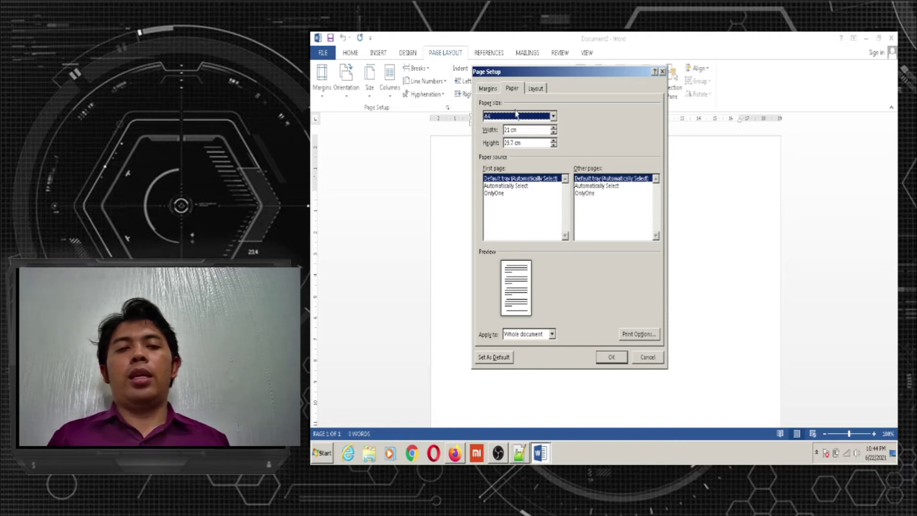
left_click(492, 91)
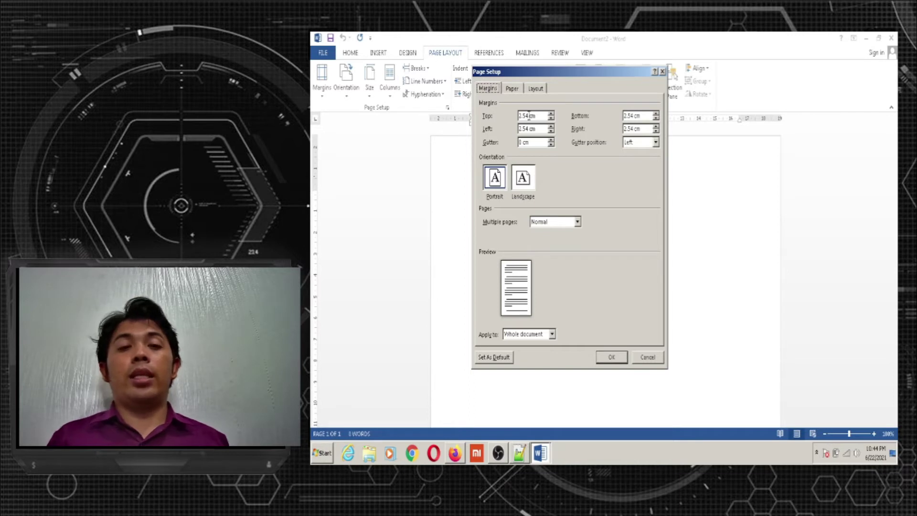
Enter 3 cm for the top, left, bottom and right margins
left_click(529, 115)
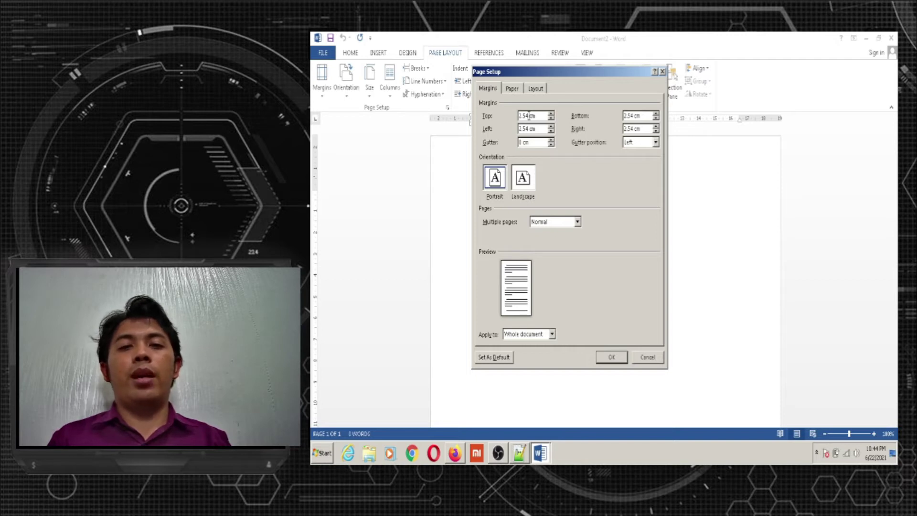
key("BackSpace")
key("BackSpace")
key("BackSpace")
key("BackSpace")
type("3")
left_click(528, 129)
key("BackSpace")
key("BackSpace")
key("BackSpace")
key("BackSpace")
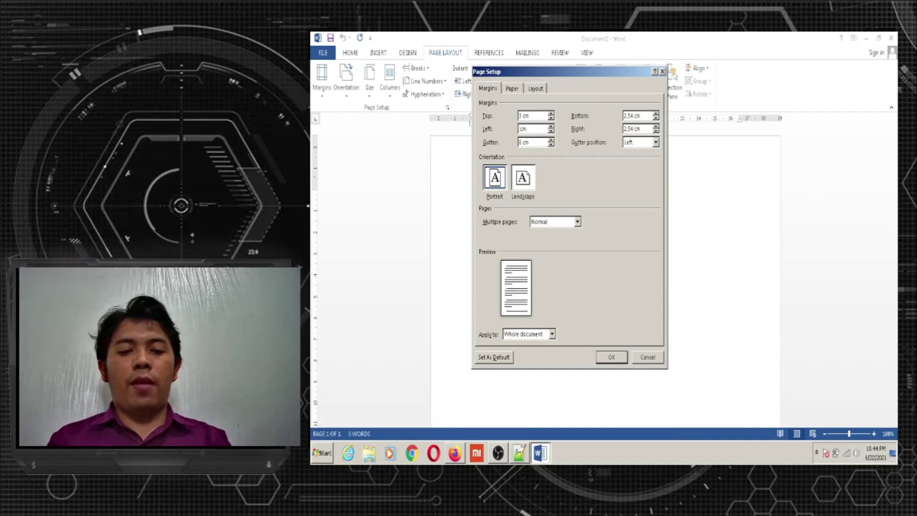
type("3")
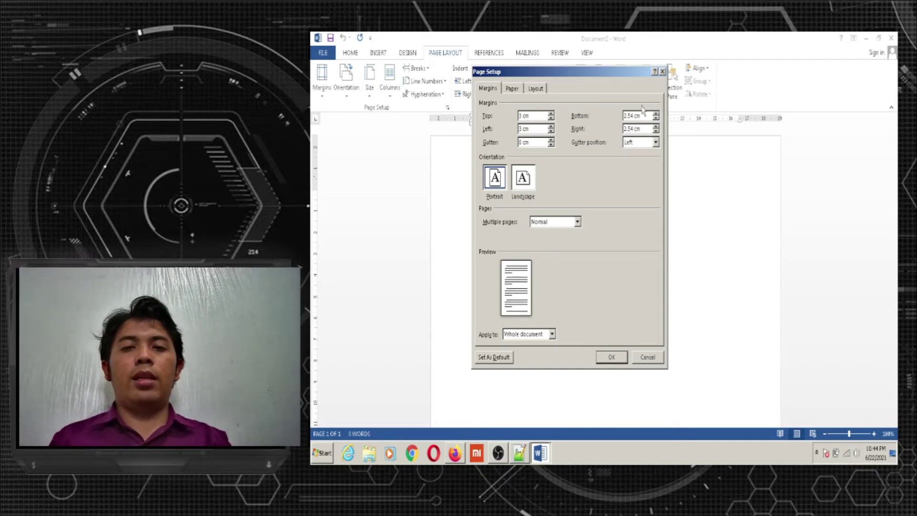
left_click(634, 116)
key("BackSpace")
key("BackSpace")
key("BackSpace")
key("BackSpace")
type("3")
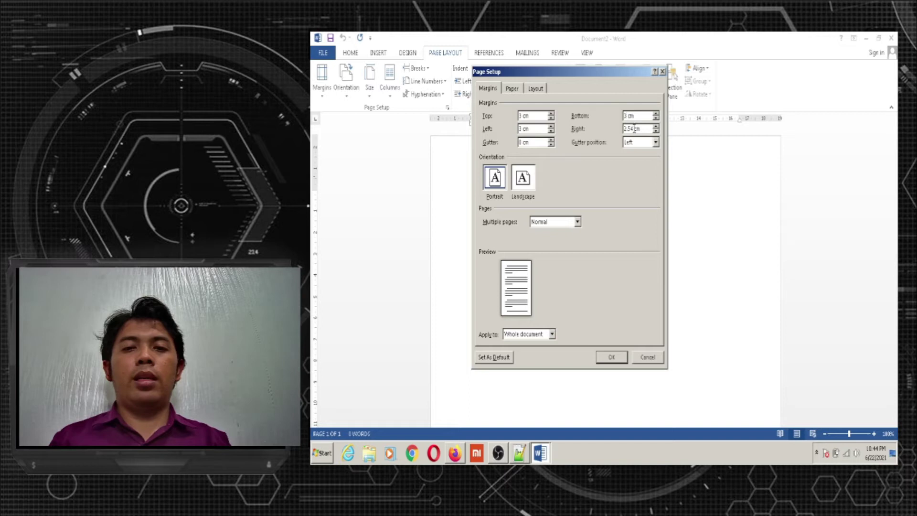
left_click(634, 129)
key("BackSpace")
key("BackSpace")
key("BackSpace")
key("BackSpace")
type("3")
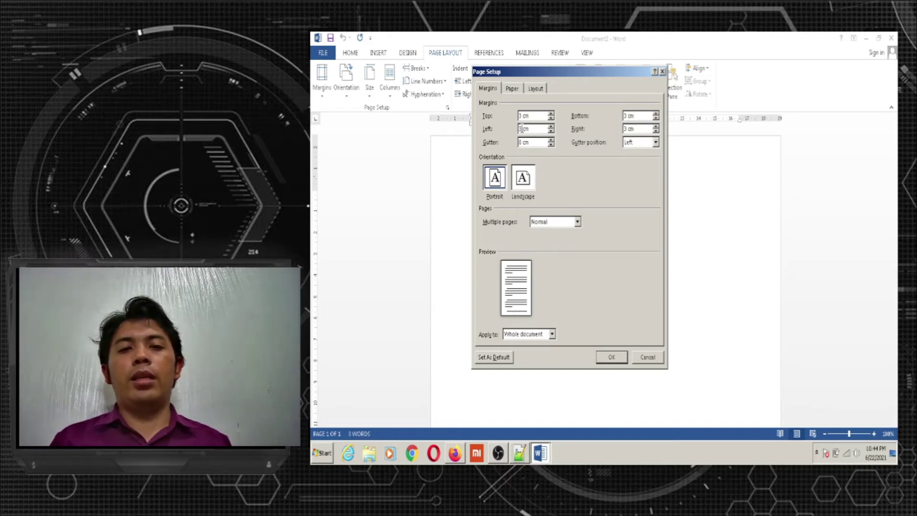
Try a 4 cm left margin, revert it to 3 cm, and apply to the whole document
left_click(522, 128)
key("BackSpace")
type("4")
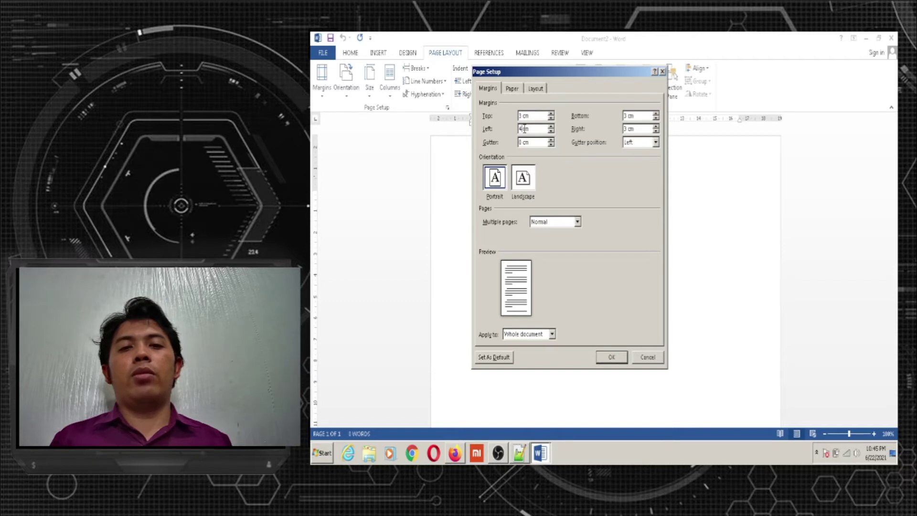
key("BackSpace")
type("3")
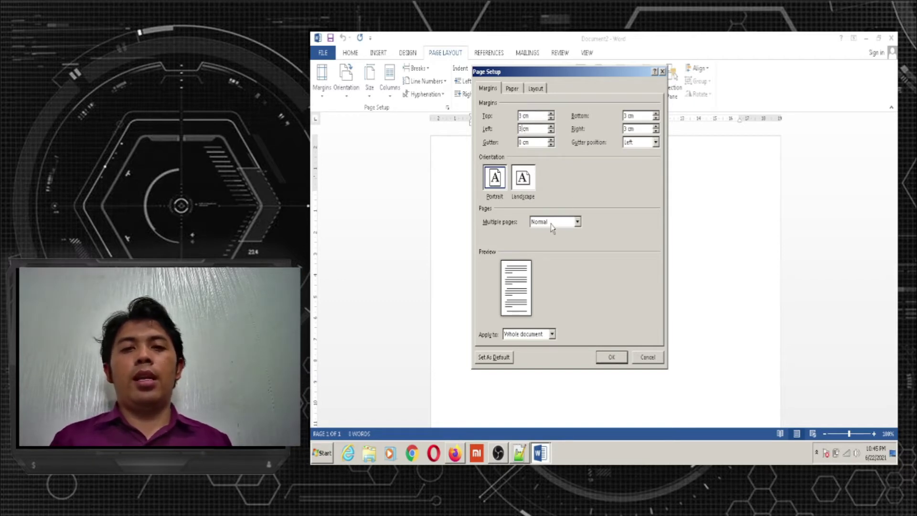
left_click(553, 335)
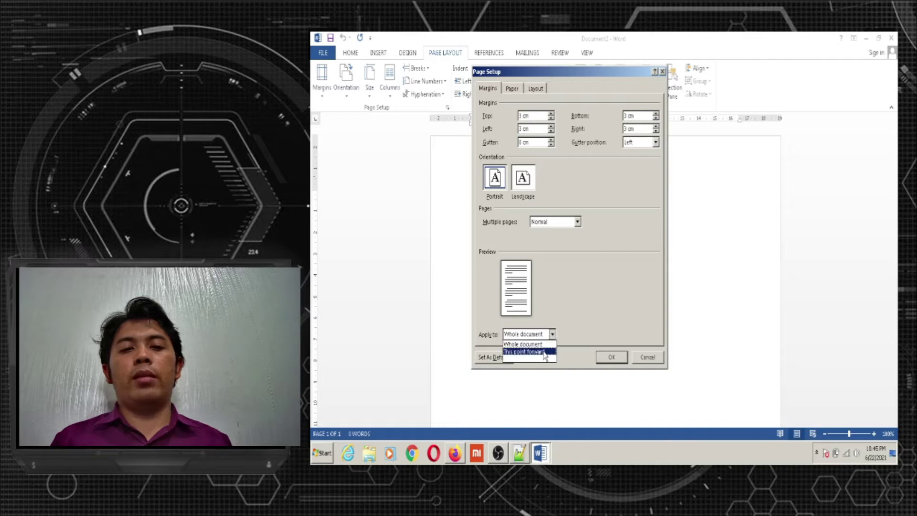
left_click(541, 345)
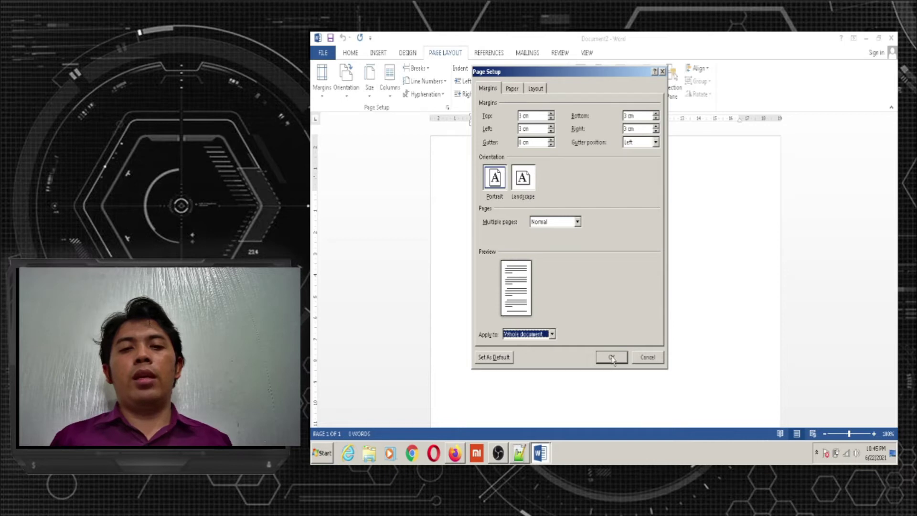
left_click(612, 358)
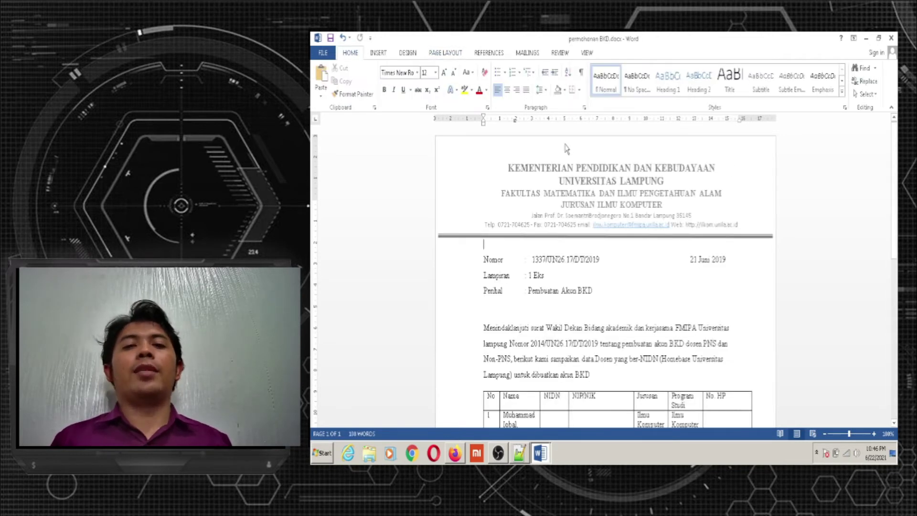
Look over the permohonan BKD.docx letter, then open its Universitas Lampung letterhead header for editing
double_click(615, 191)
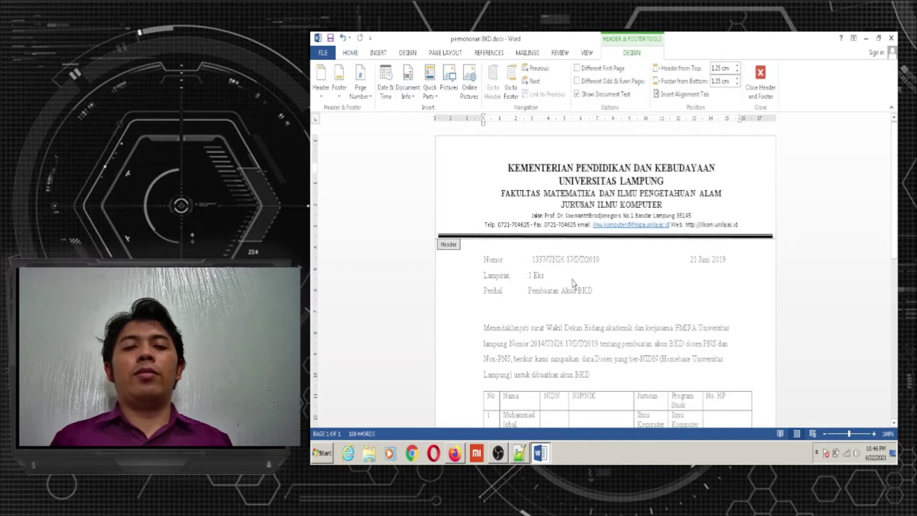
double_click(608, 289)
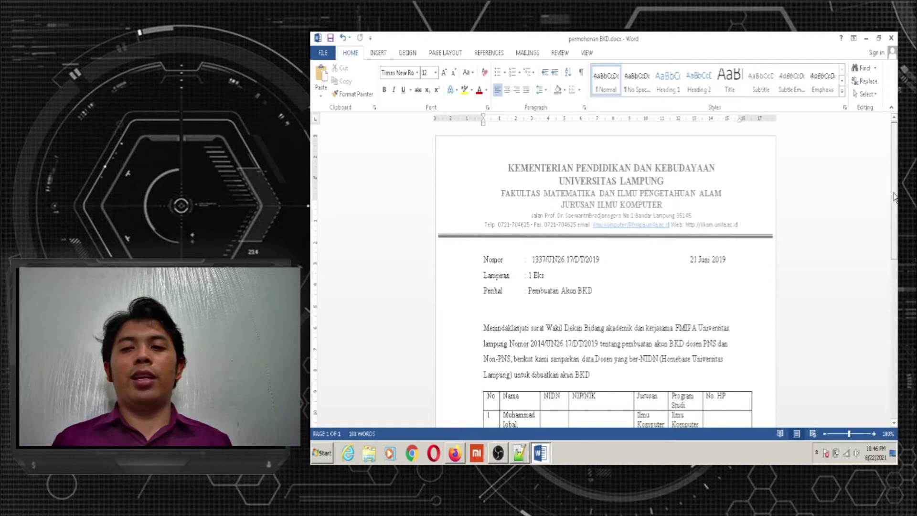
left_click_drag(894, 195, 894, 356)
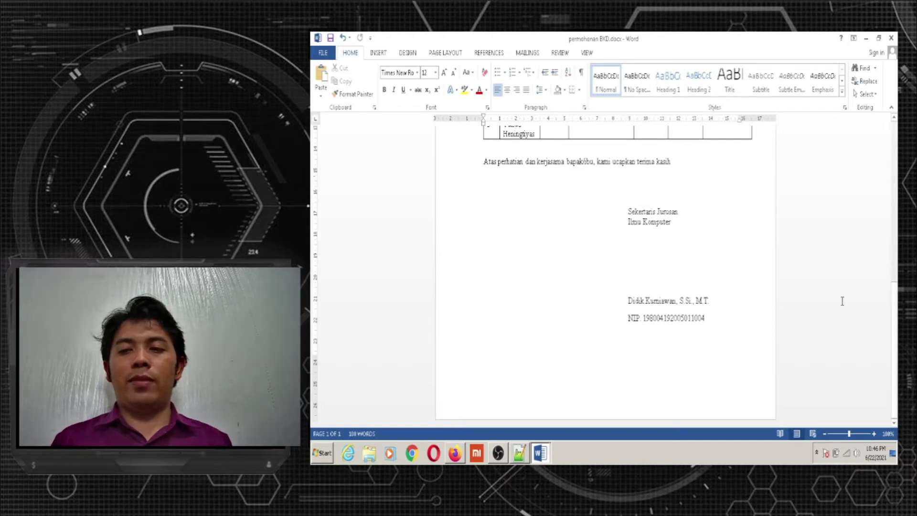
scroll(810, 169, "up", 8)
scroll(809, 169, "up", 1)
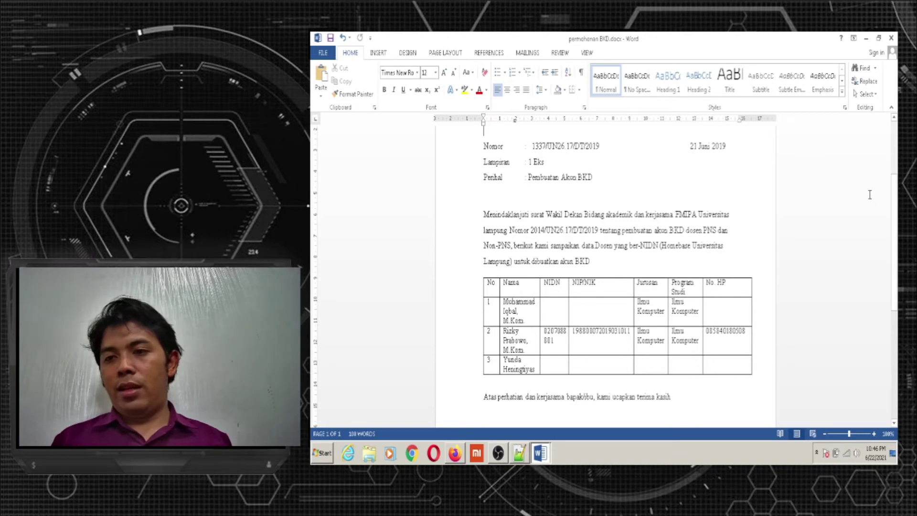
scroll(891, 165, "up", 5)
scroll(891, 165, "up", 2)
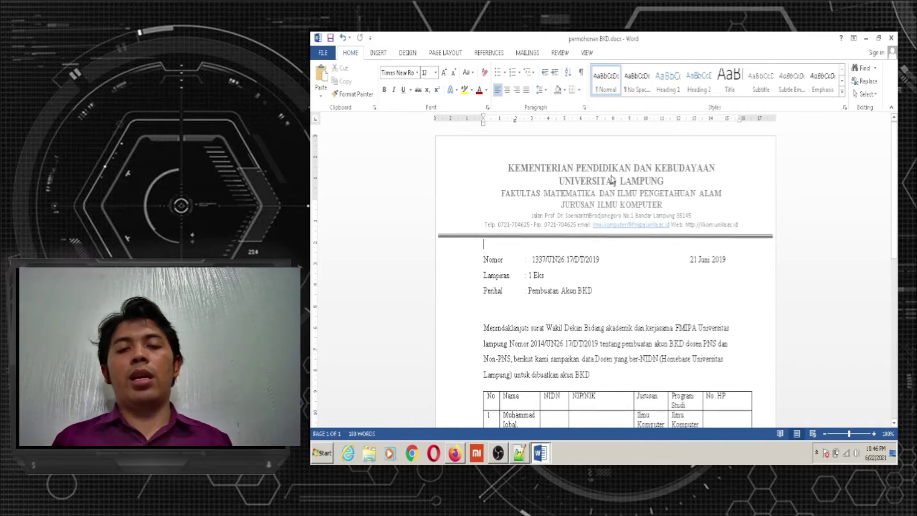
double_click(509, 169)
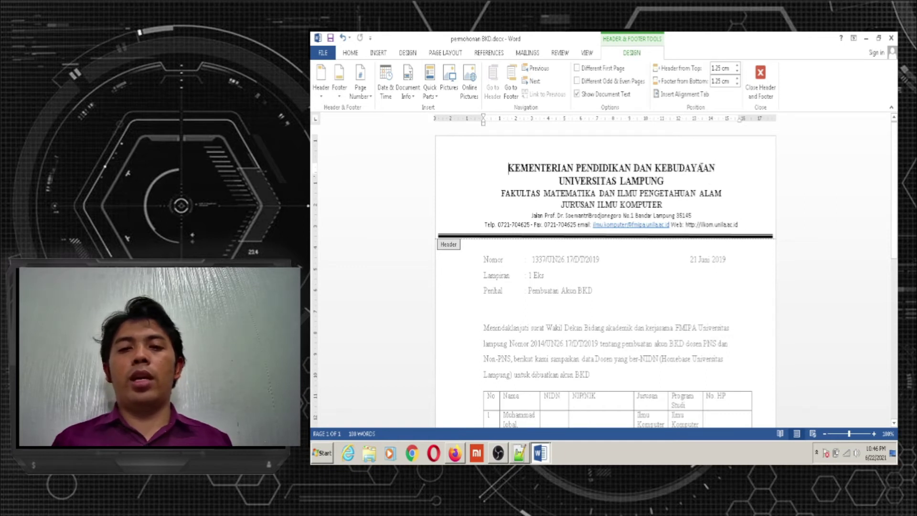
Select the letterhead lines and place the cursor after UNIVERSITAS LAMPUNG
left_click_drag(507, 167, 732, 228)
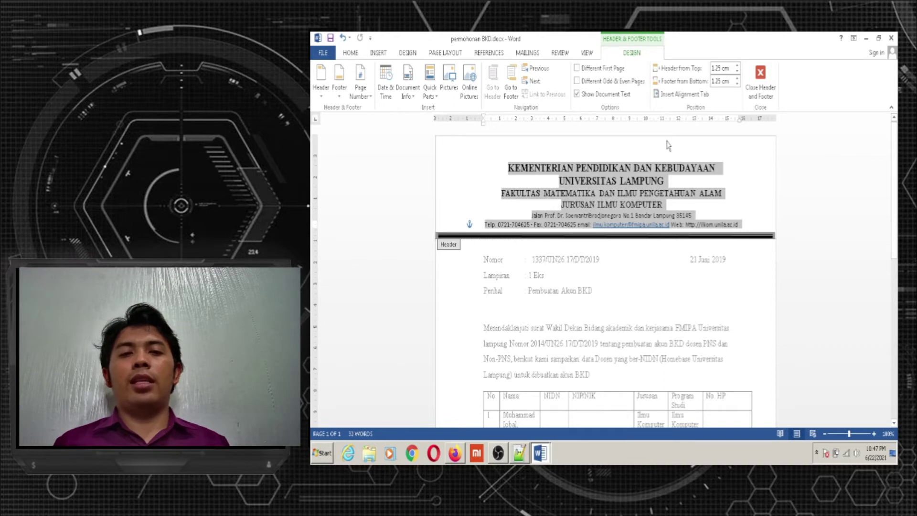
left_click(686, 183)
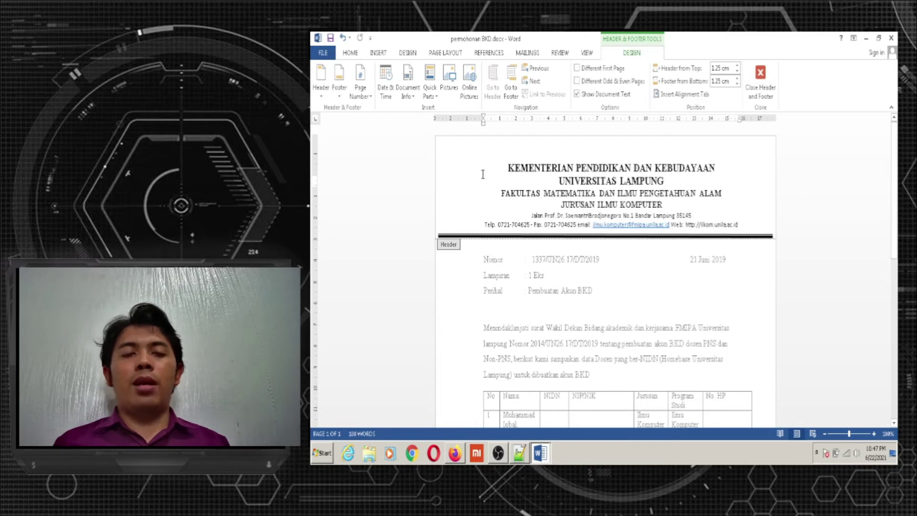
Open Insert Pictures and browse to the kerja (D:) > picture > logounila folder
left_click(378, 53)
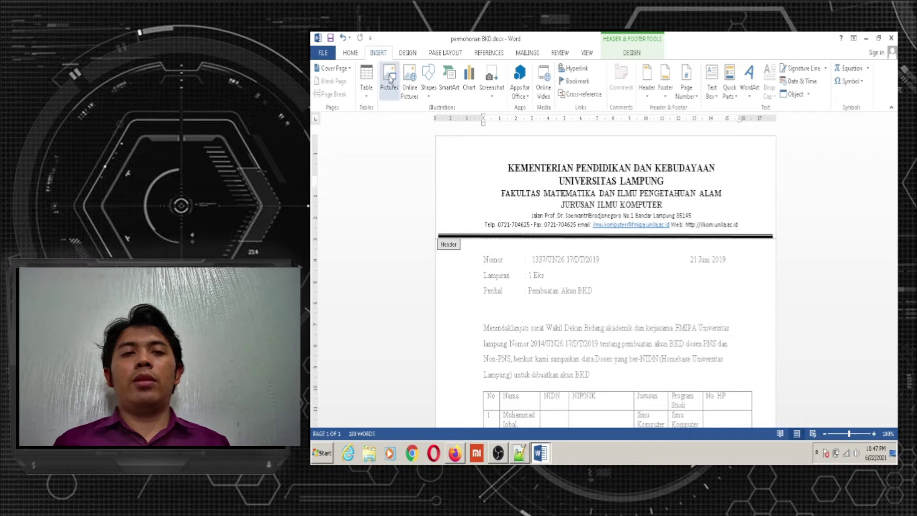
left_click(390, 79)
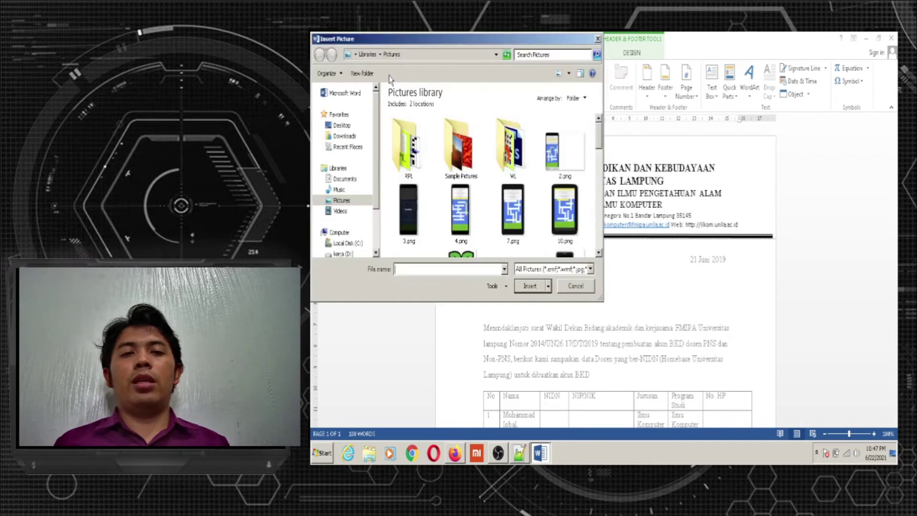
scroll(370, 191, "down", 3)
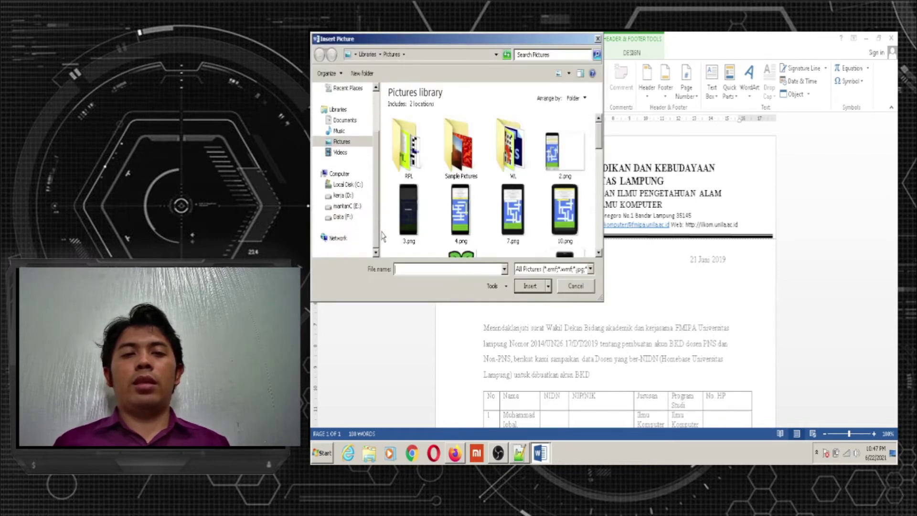
left_click(347, 206)
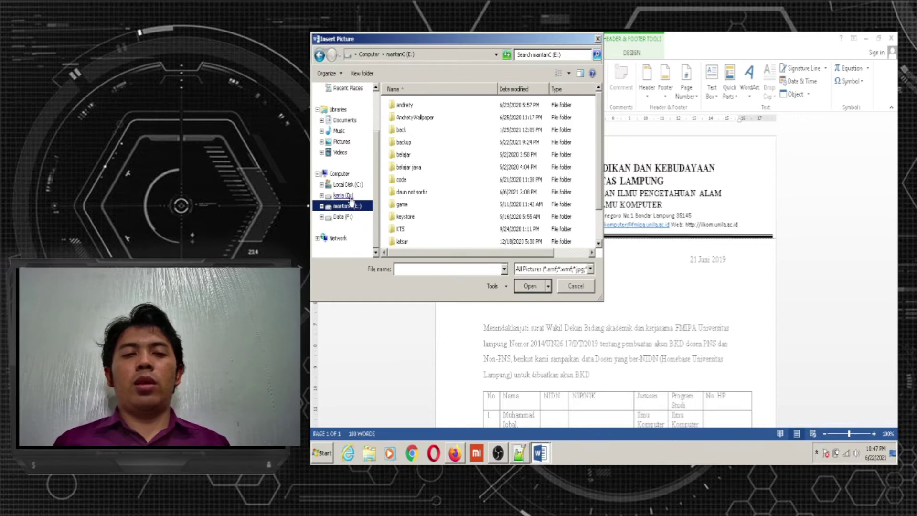
left_click(345, 195)
left_click(398, 200)
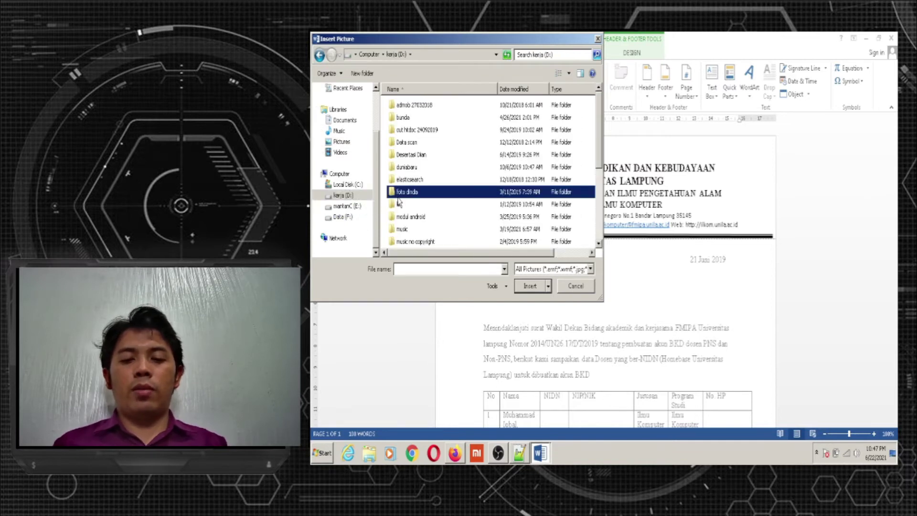
key("p")
key("p")
key("Return")
key("Down")
key("Down")
key("Down")
key("Down")
key("Down")
key("Down")
key("Down")
key("Down")
key("Down")
key("Down")
key("Down")
key("Down")
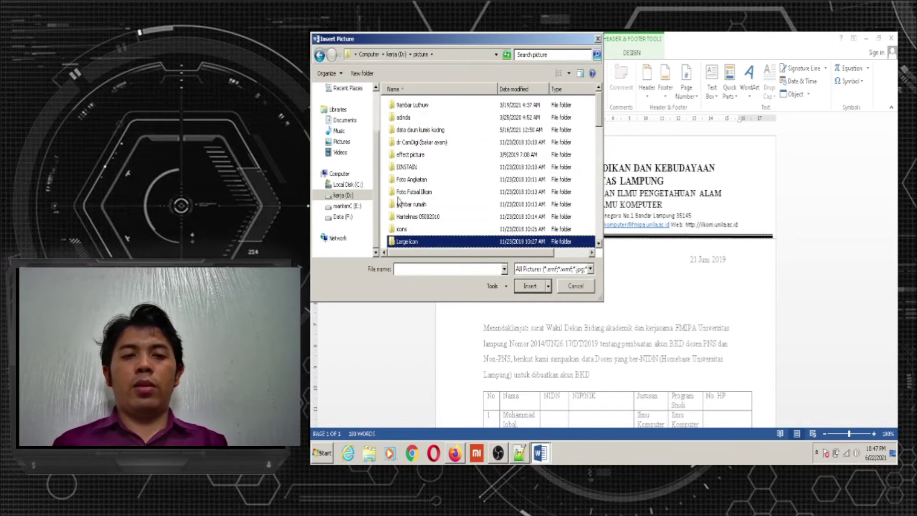
key("Down")
key("Down")
key("Down")
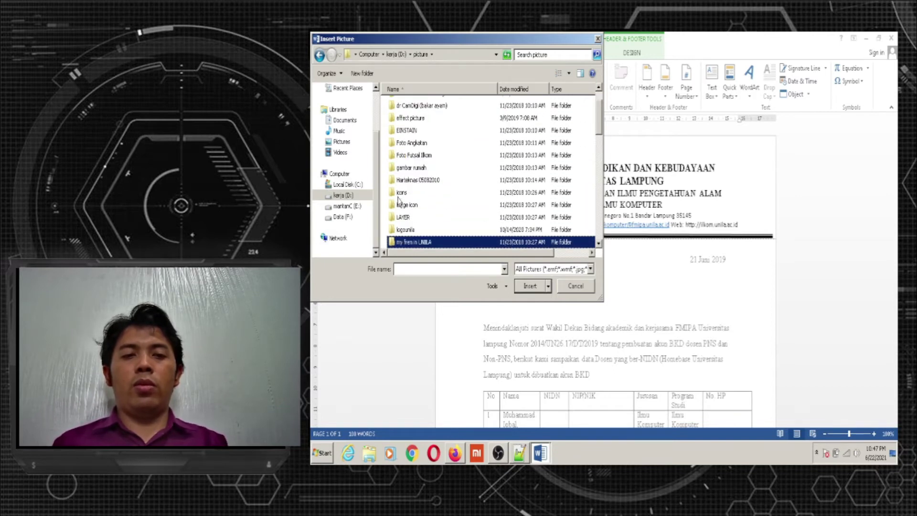
key("Up")
double_click(410, 231)
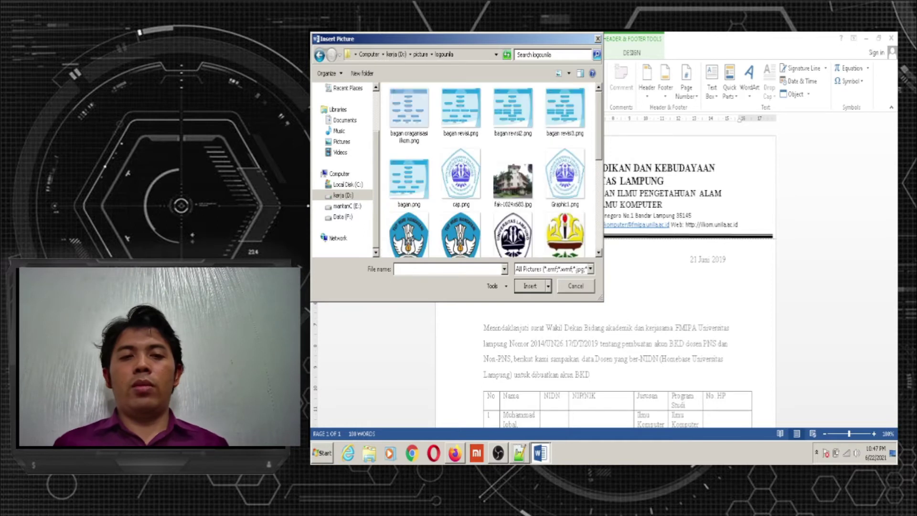
Insert the unila.png logo into the header
scroll(414, 227, "down", 1)
left_click(414, 225)
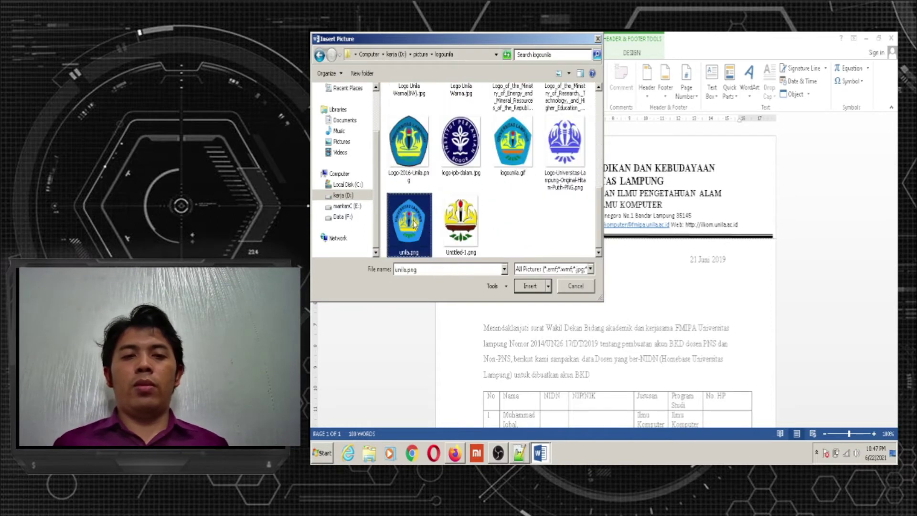
left_click(531, 286)
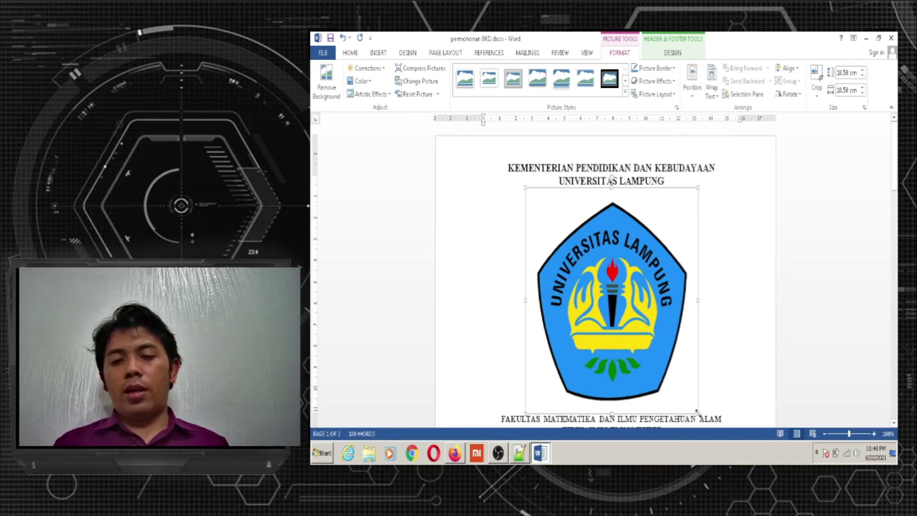
Shrink the unila.png logo to 3.49 cm × 3.49 cm and move it beside UNIVERSITAS LAMPUNG
left_click_drag(697, 412, 673, 385)
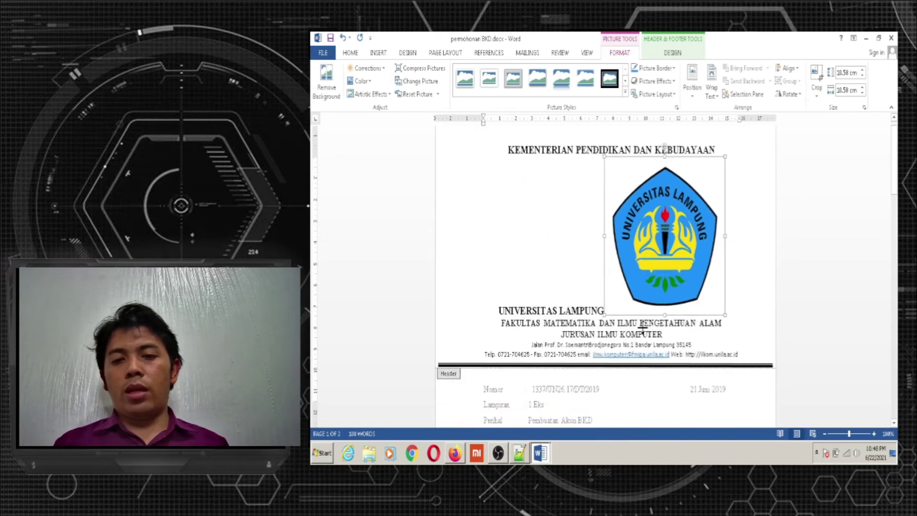
left_click_drag(642, 269, 601, 202)
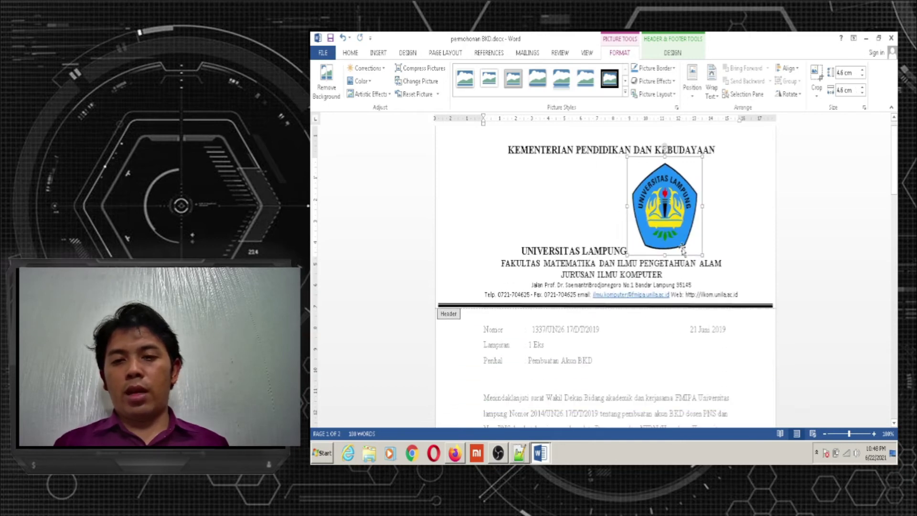
left_click_drag(701, 255, 692, 220)
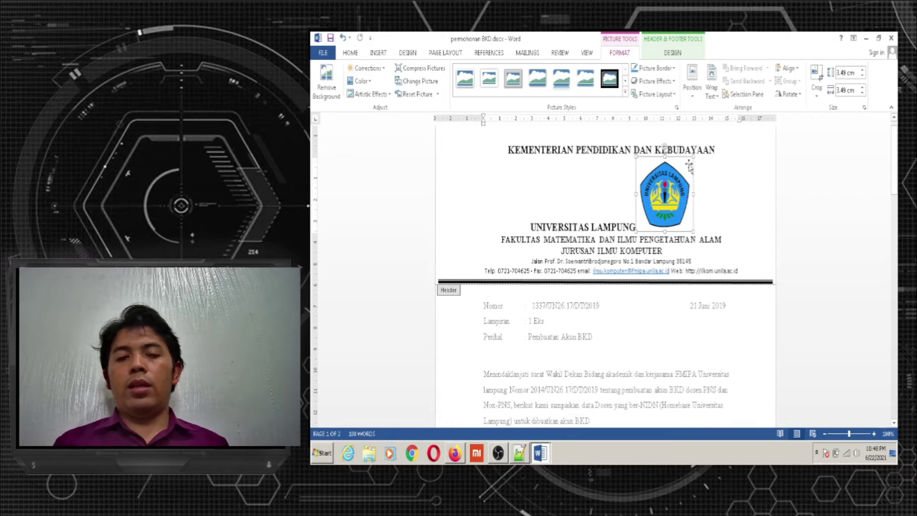
mouse_move(659, 192)
left_mouse_down()
mouse_move(606, 191)
mouse_move(656, 191)
left_mouse_up()
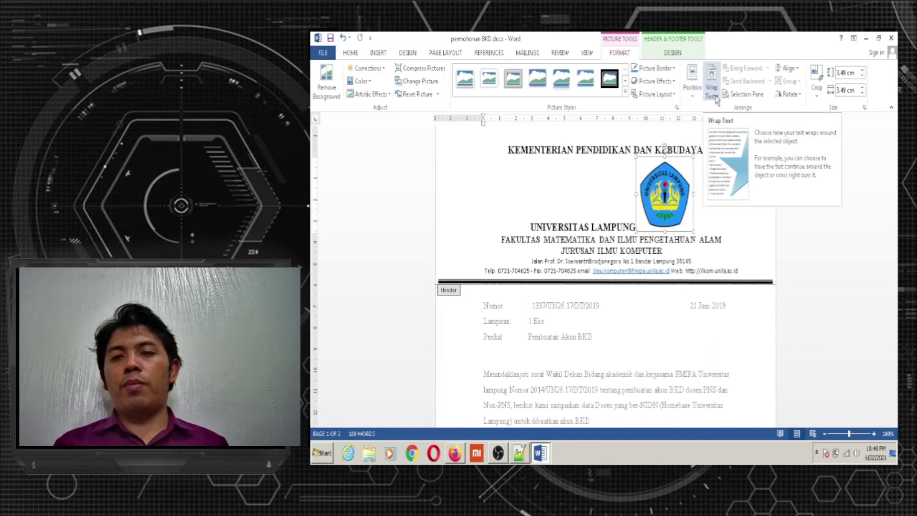
Set the logo's wrapping to behind text and move it to the letterhead's left side
left_click(712, 92)
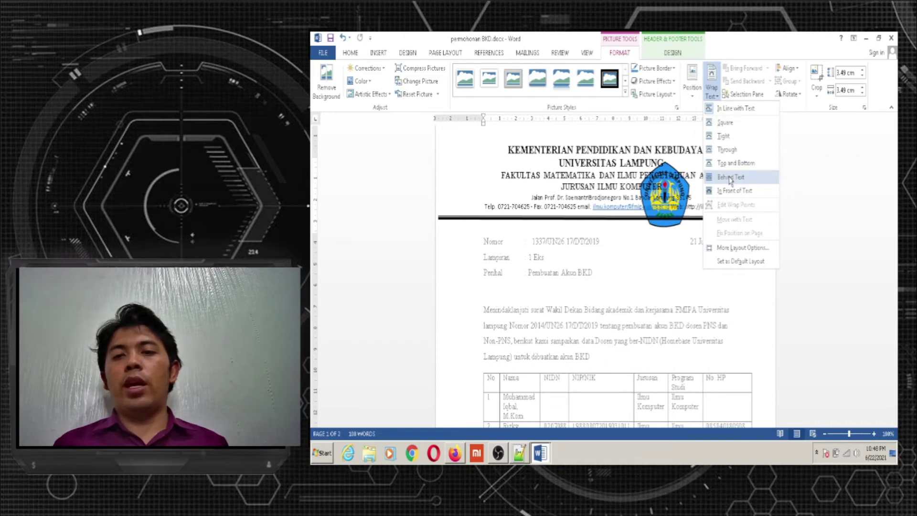
left_click(730, 178)
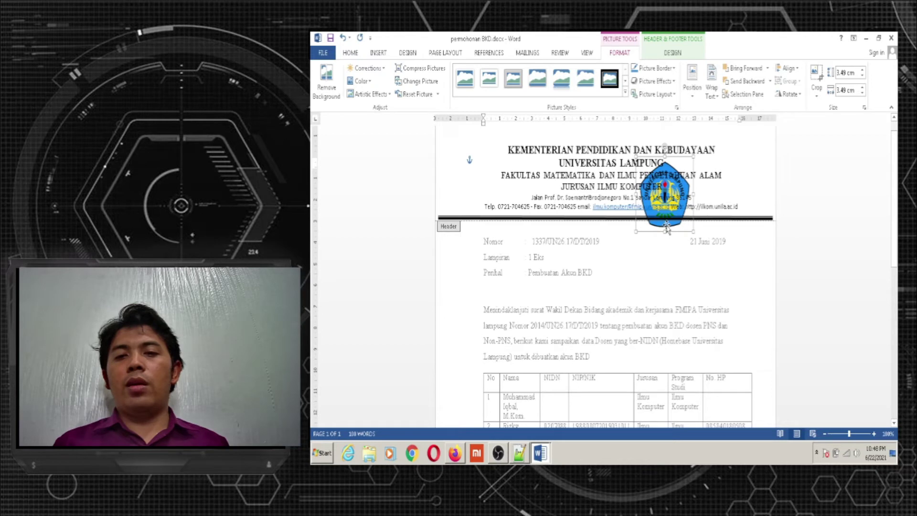
left_click_drag(667, 229, 473, 198)
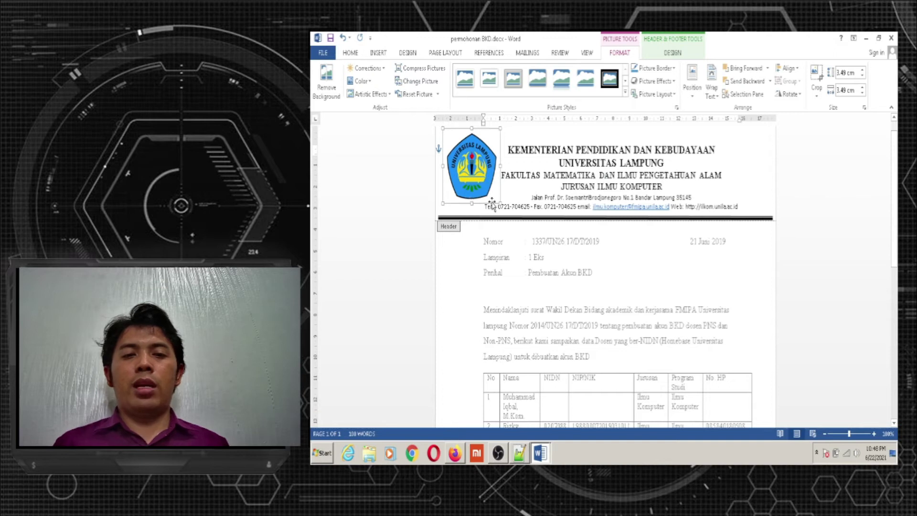
Resize the logo to about 2.62 × 2.78 cm and close header editing
left_click_drag(499, 202, 483, 191)
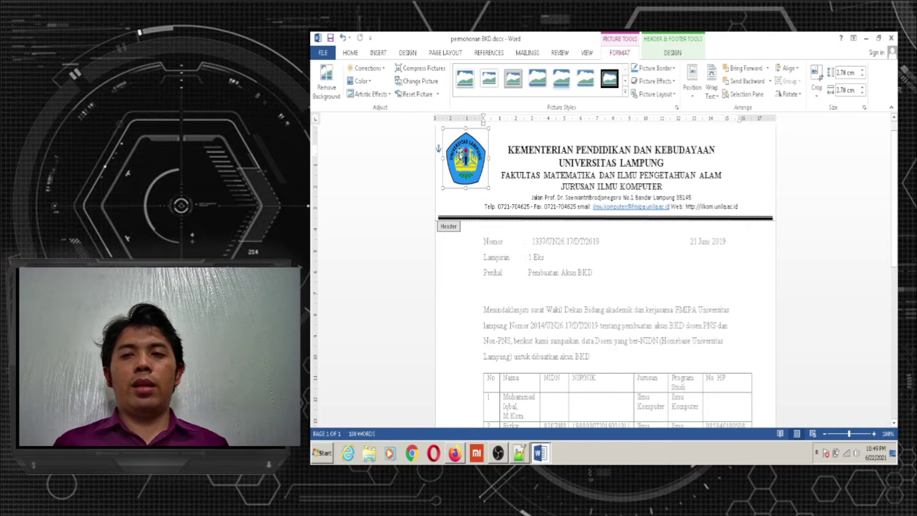
left_click_drag(457, 153, 468, 159)
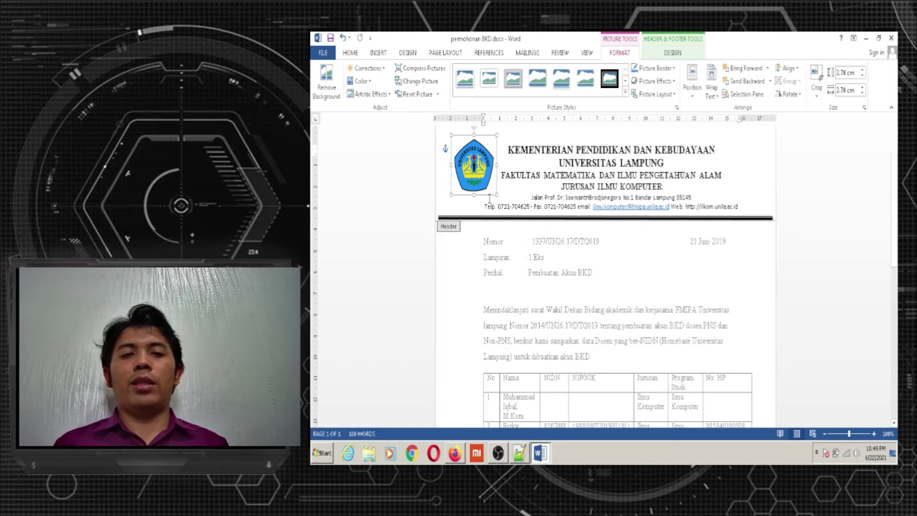
left_click_drag(474, 196, 492, 191)
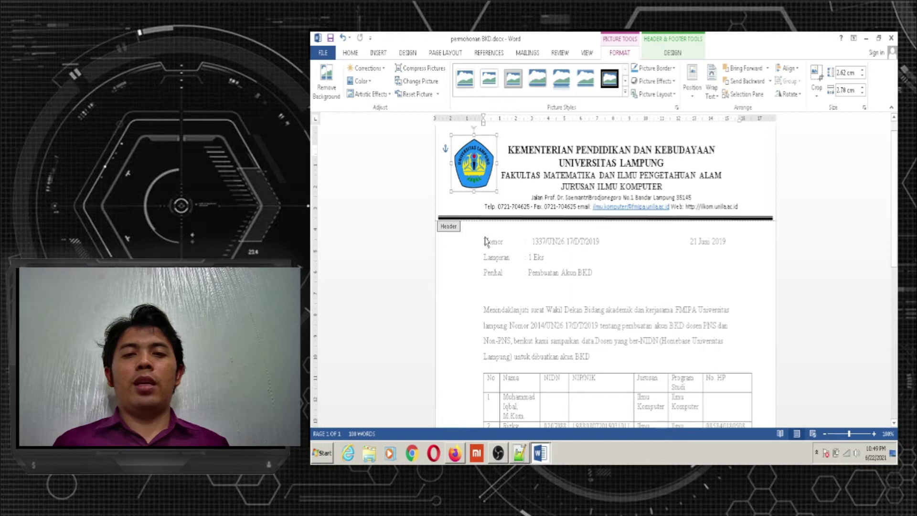
double_click(645, 272)
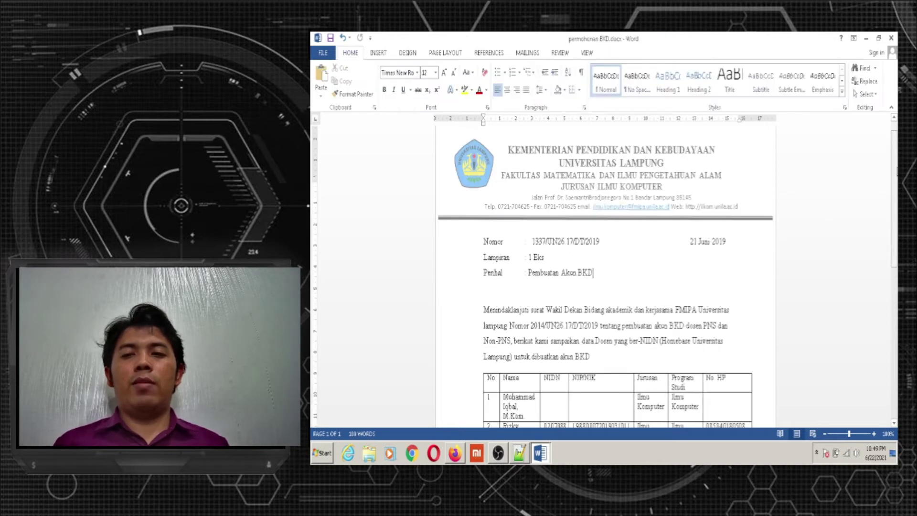
Select the Nomor line, reference number 1337/UN26.17/DT/2019, Lampiran and the date 21 Juni 2019
left_click_drag(896, 158, 897, 196)
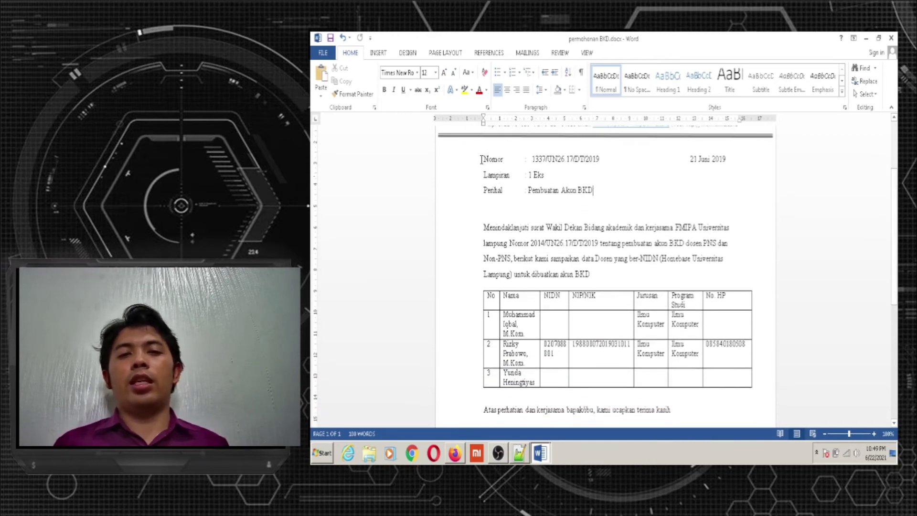
left_click_drag(481, 159, 611, 163)
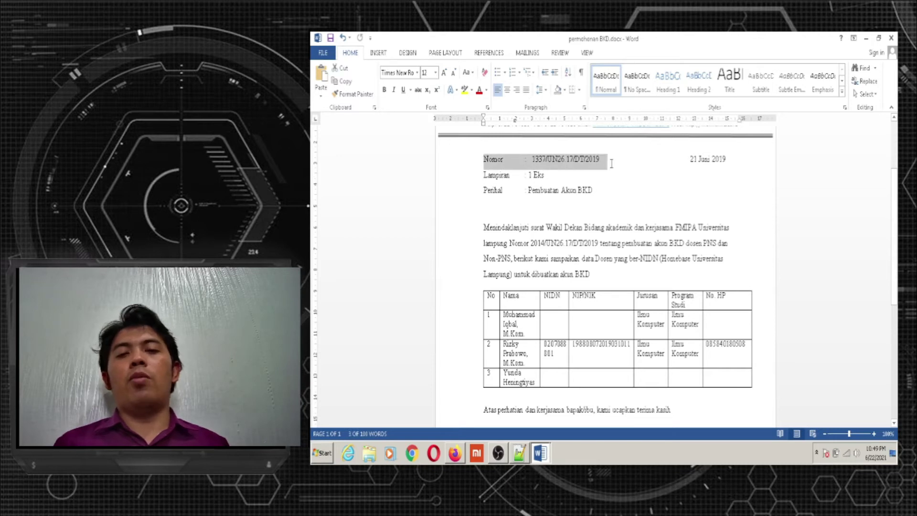
left_click(529, 159)
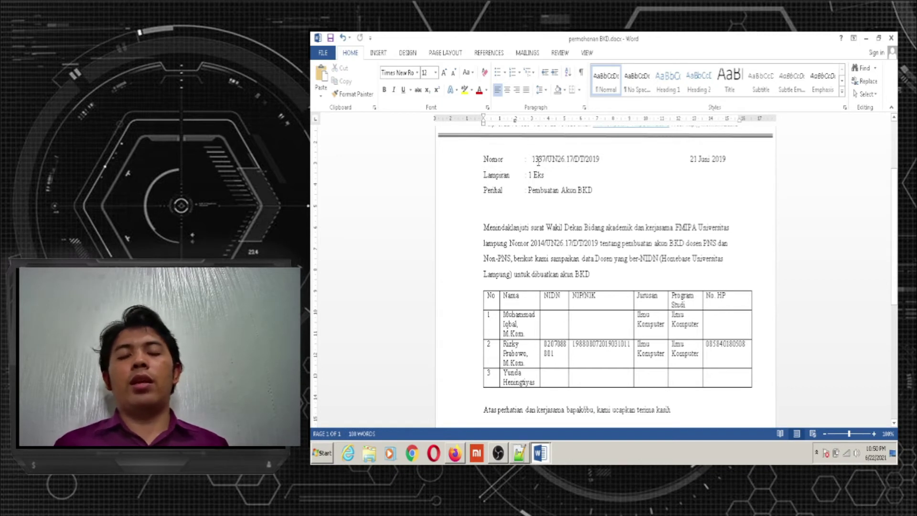
left_click_drag(533, 159, 607, 160)
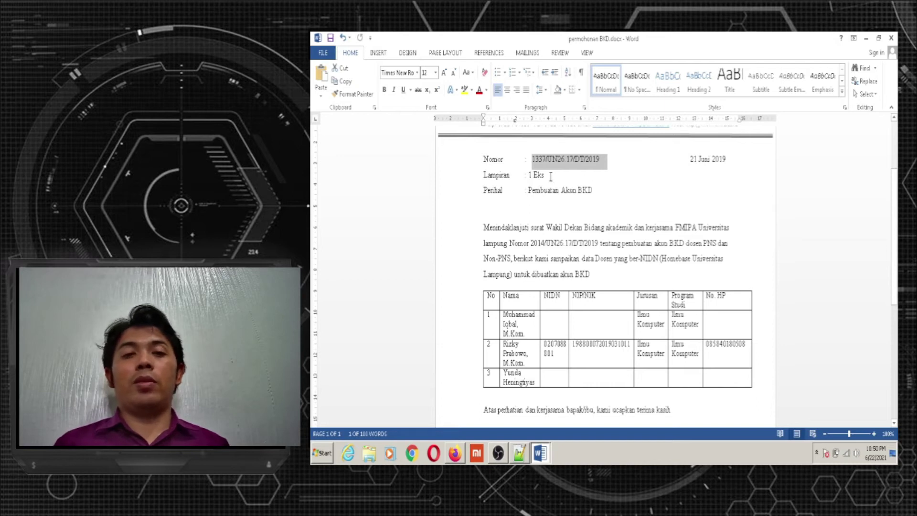
left_click(550, 176)
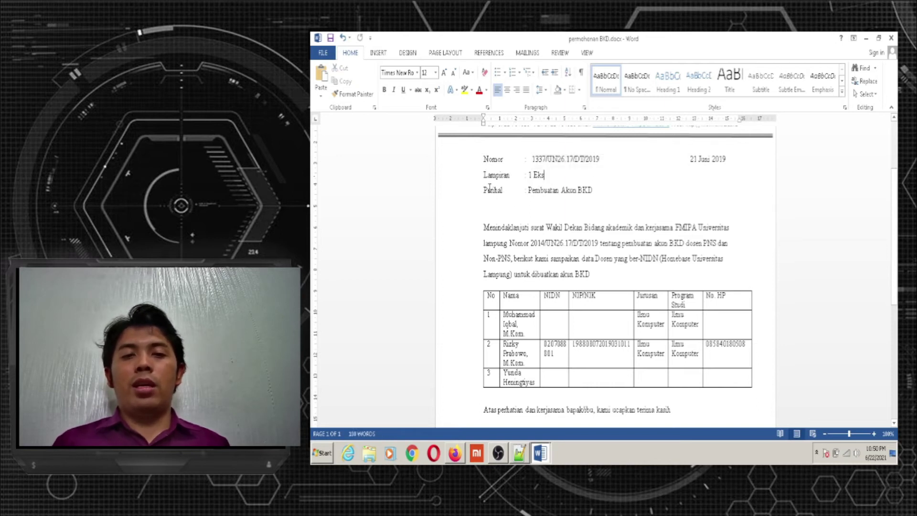
left_click_drag(483, 175, 578, 193)
left_click_drag(691, 161, 734, 165)
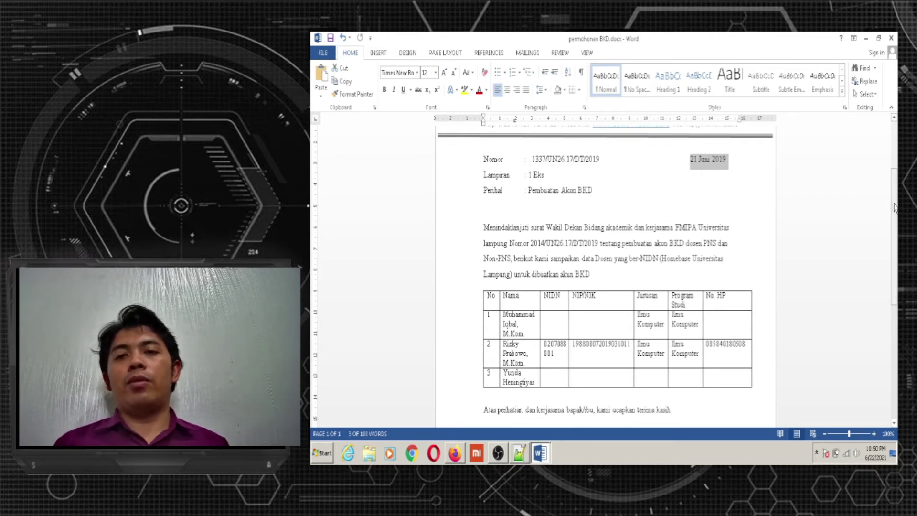
left_click_drag(894, 206, 895, 228)
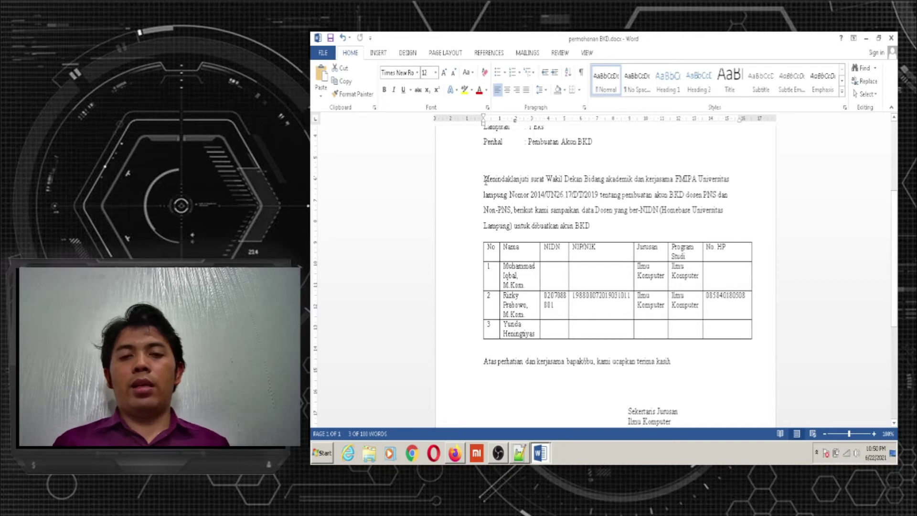
Justify the opening Menindaklanjuti paragraph, then place the cursor below the closing sentence
left_click_drag(485, 179, 595, 229)
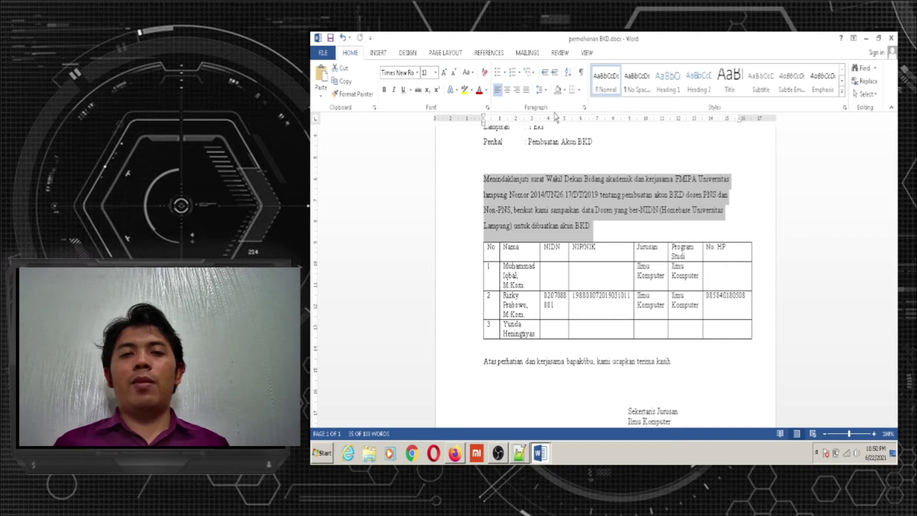
left_click(525, 94)
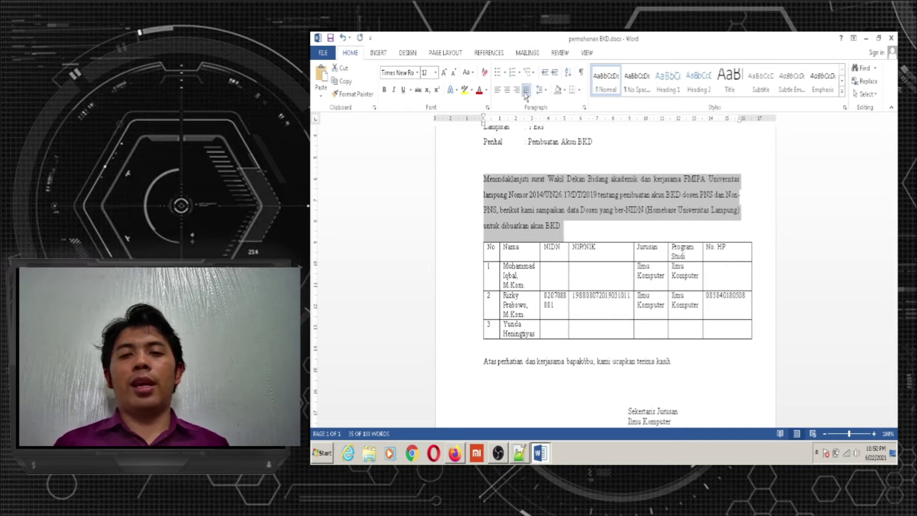
left_click(576, 236)
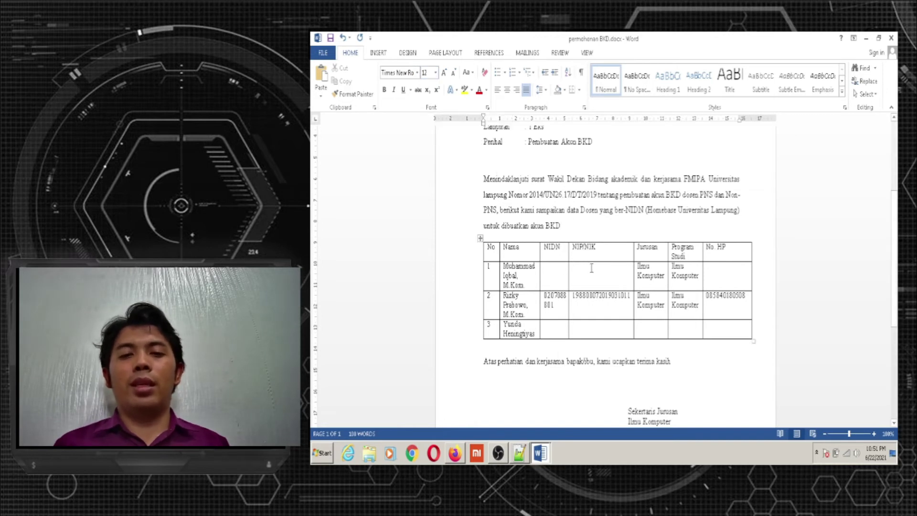
left_click(481, 239)
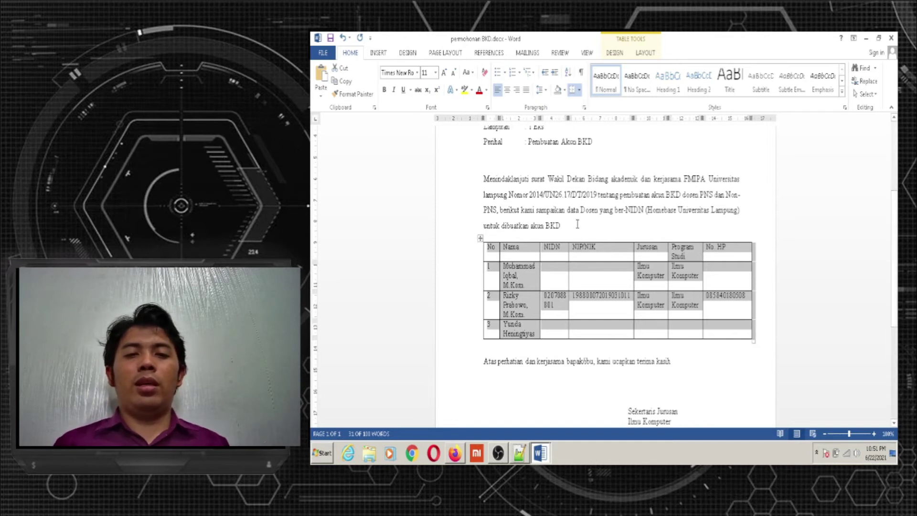
left_click(497, 380)
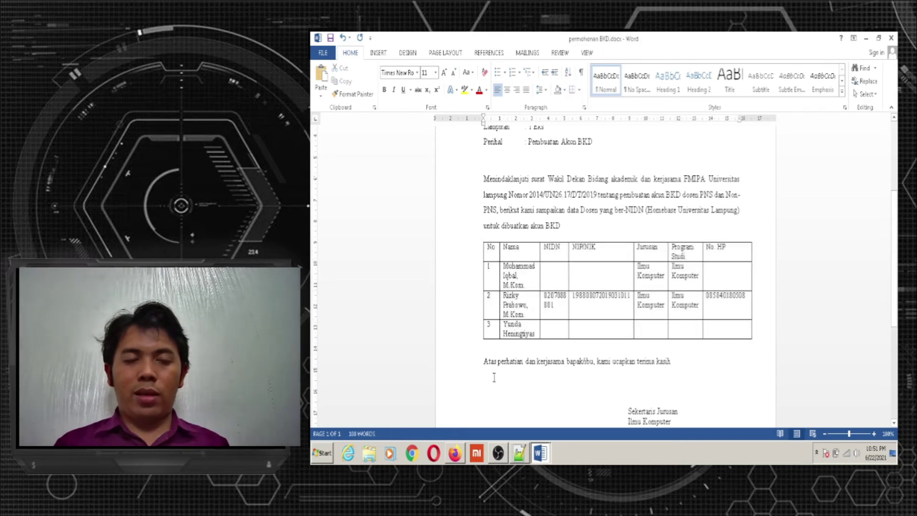
Insert an empty 7×4 table from the Insert Table grid below the thank-you sentence
left_click(379, 53)
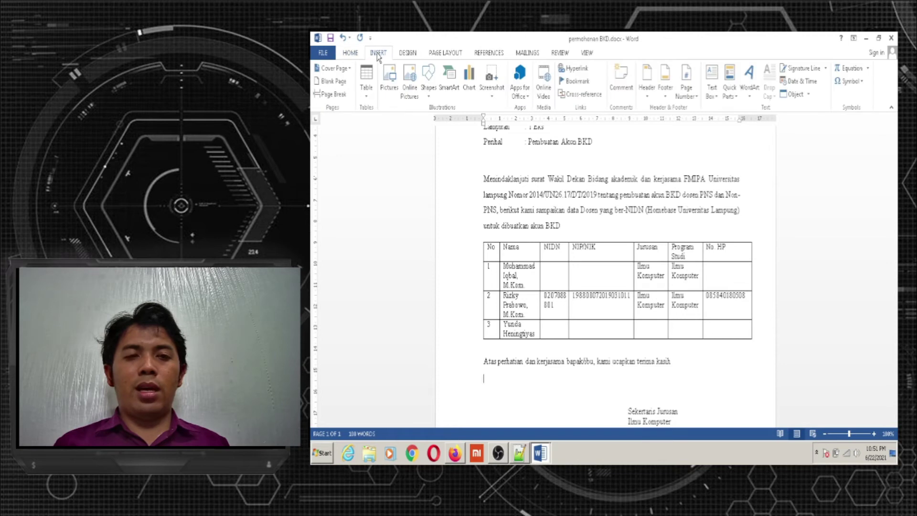
left_click(368, 98)
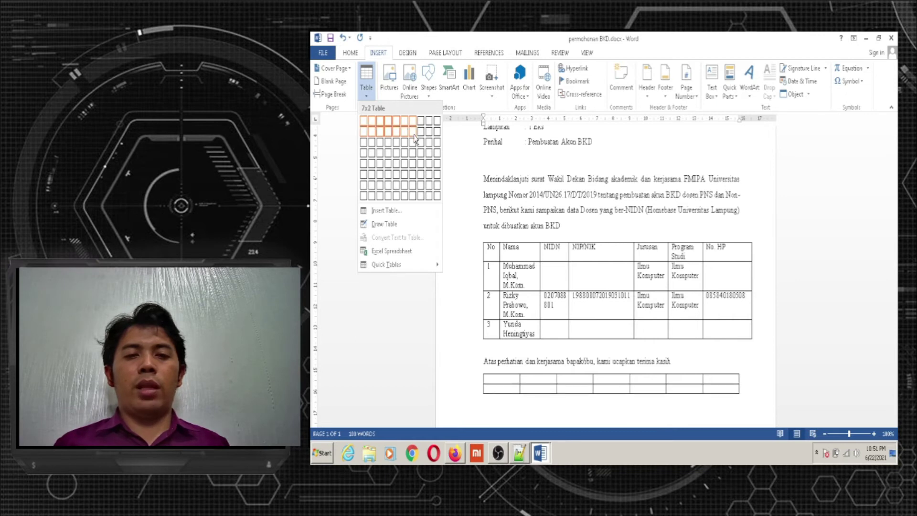
left_click(415, 156)
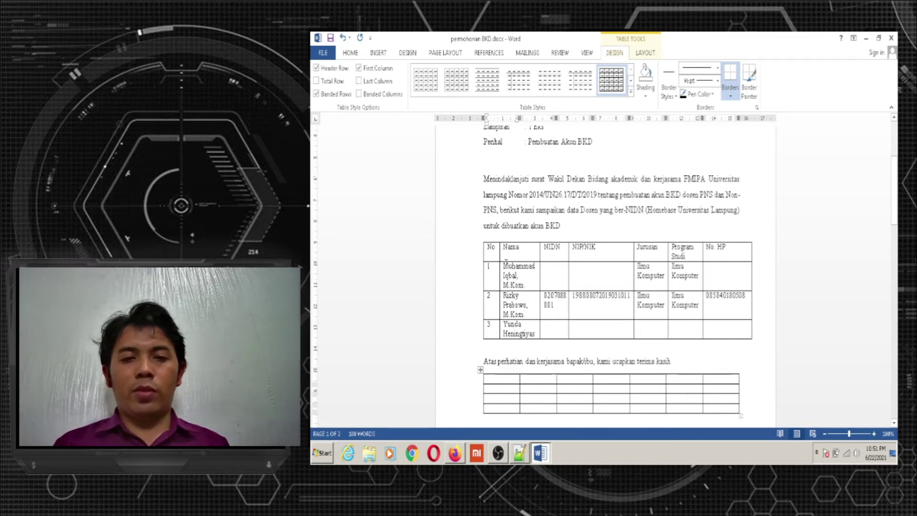
Type the header labels No, Nama and NIDN into the new table's first row
type("No")
key("Tab")
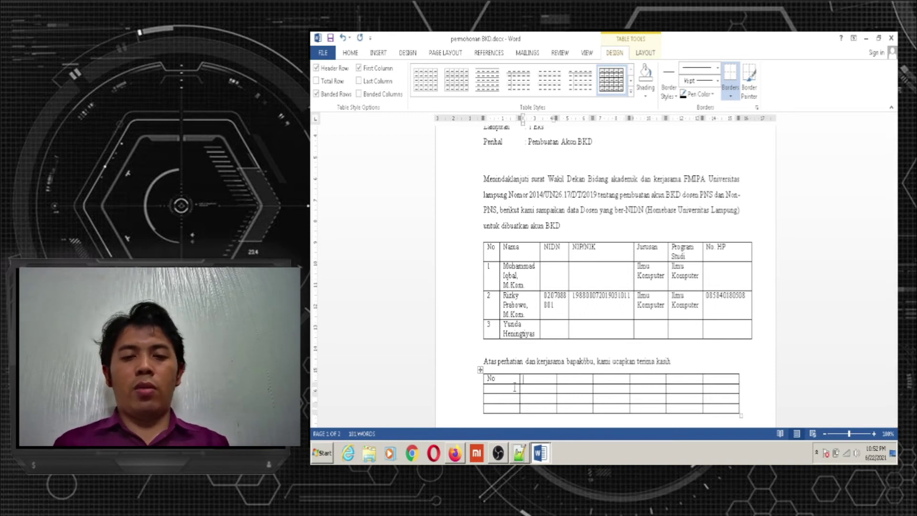
type("Nama")
key("Tab")
type("NIDN")
key("Tab")
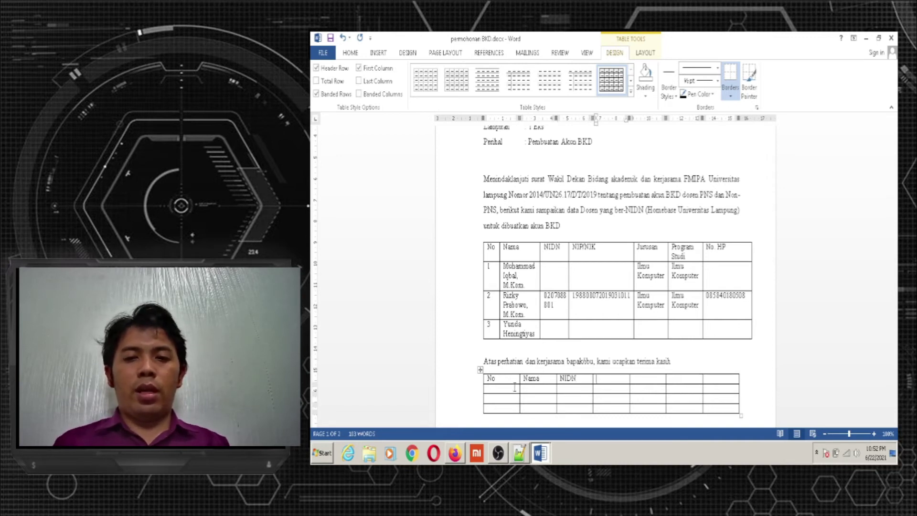
Add the remaining headers NIP/NIK, Jurusan, Program Studi and No. HP
type("NIP")
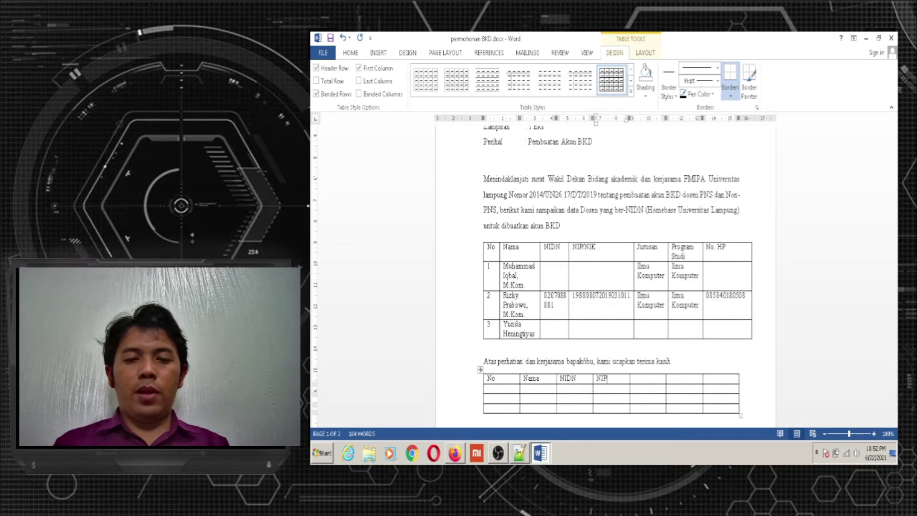
type("/NIK")
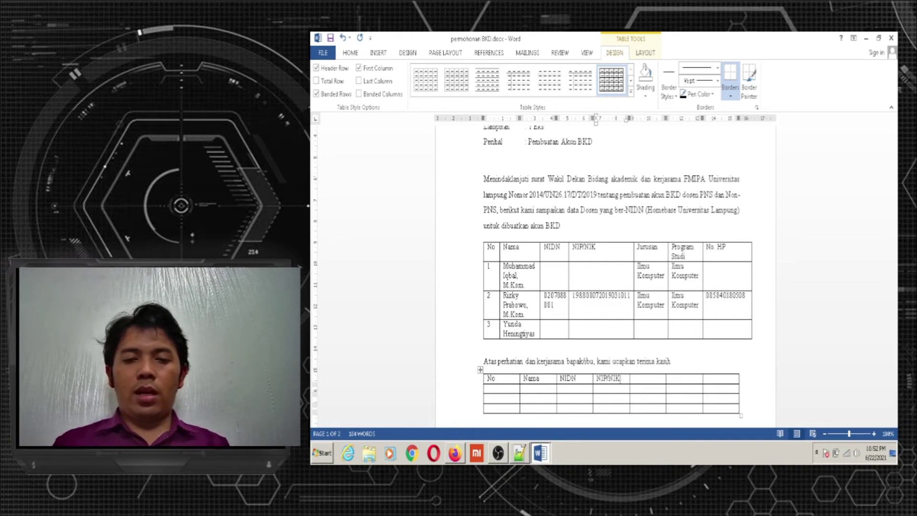
key("Tab")
type("Jurusan")
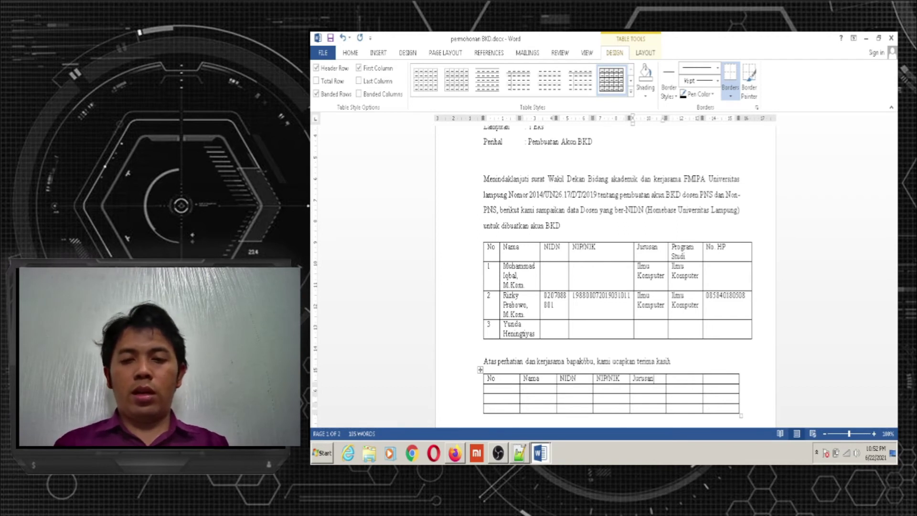
key("Tab")
type("P")
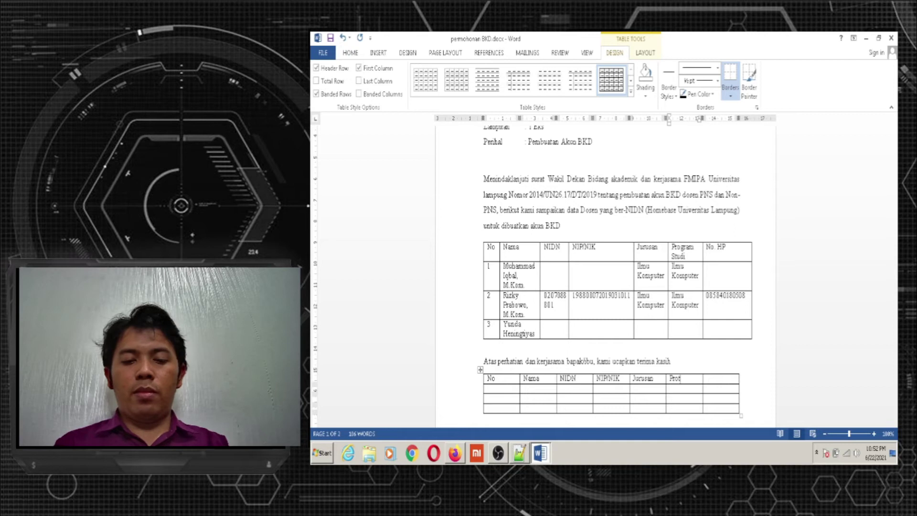
type("rot")
key("BackSpace")
type("gram")
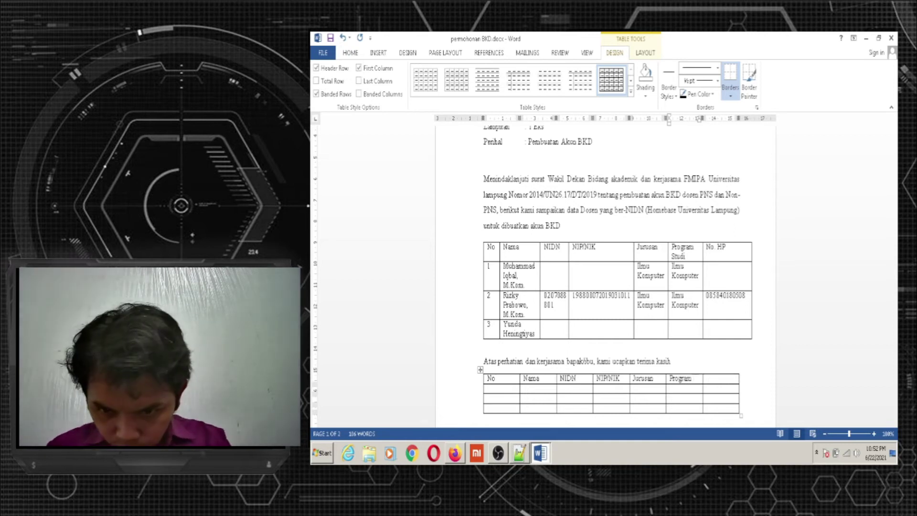
type(" Studi")
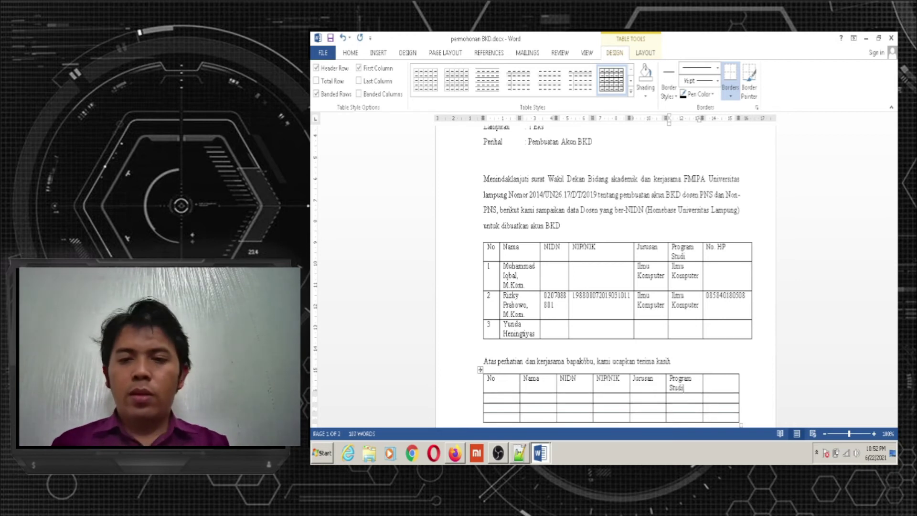
key("Tab")
type("No")
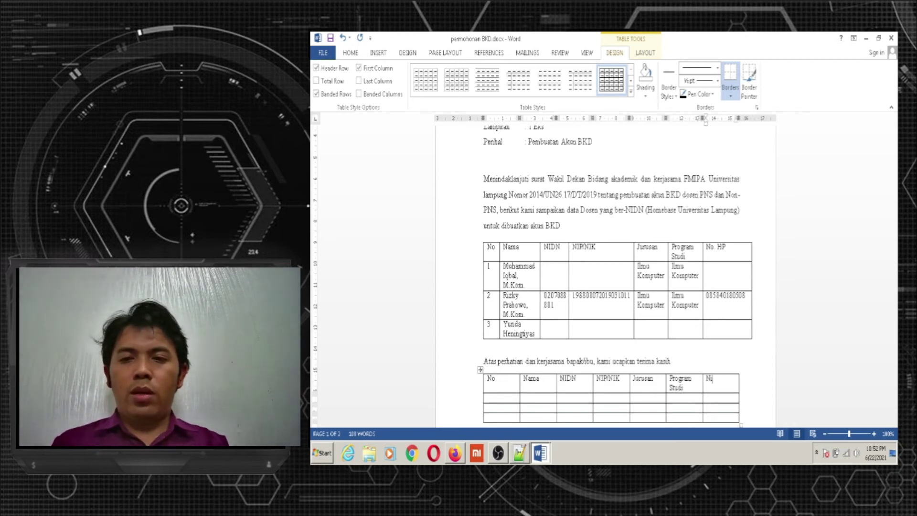
type(". HP")
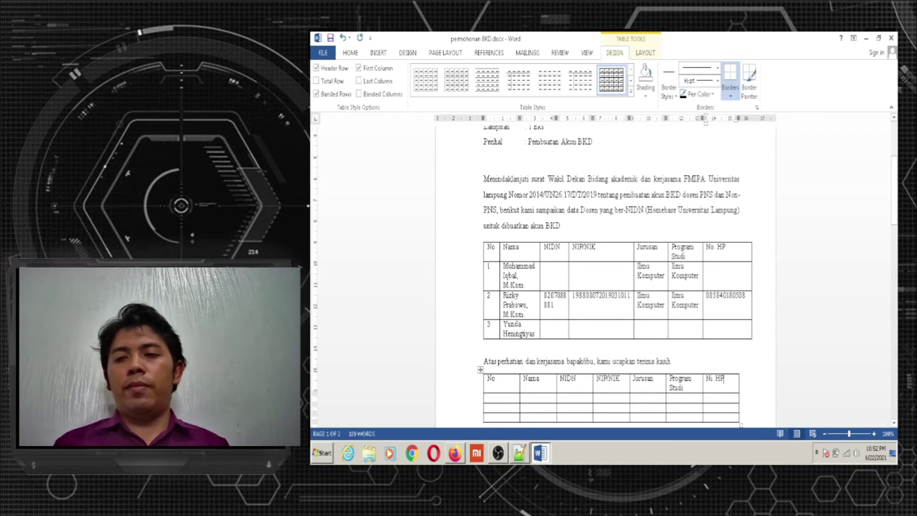
Resize the No, Nama, NIDN, NIP/NIK, Jurusan columns and right edge to match the upper table
left_click_drag(894, 190, 895, 213)
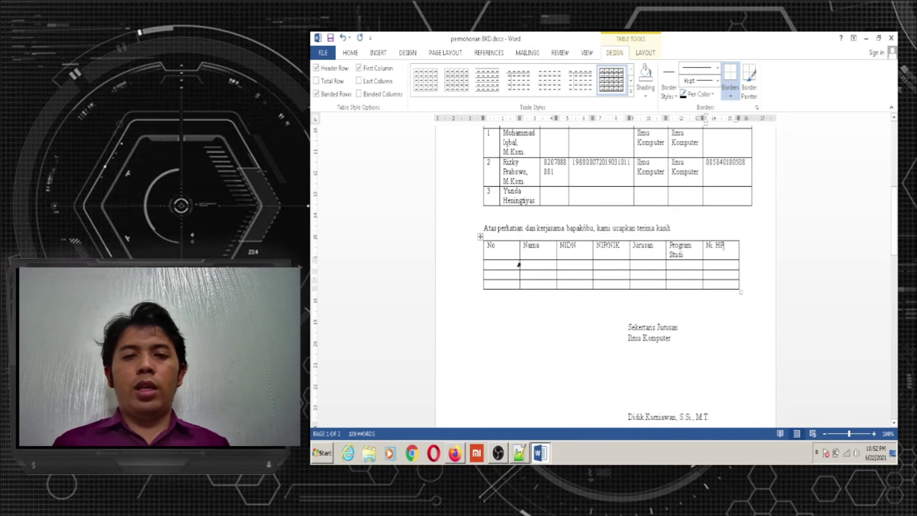
left_click_drag(520, 252, 500, 253)
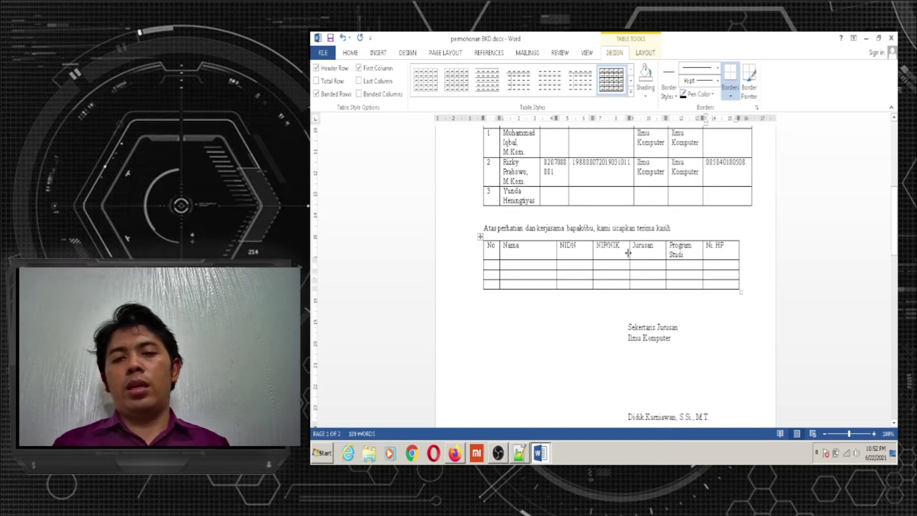
left_click_drag(629, 253, 634, 253)
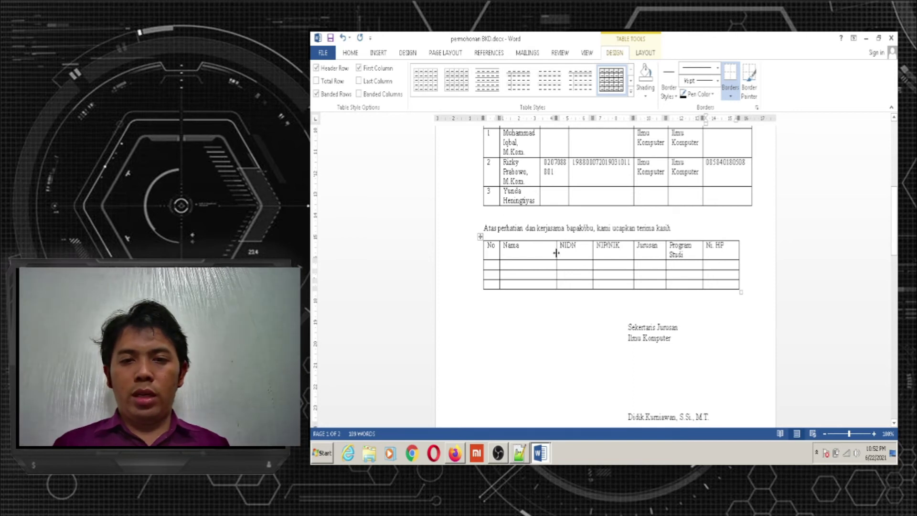
mouse_move(556, 253)
left_mouse_down()
mouse_move(538, 251)
mouse_move(591, 254)
mouse_move(569, 252)
left_mouse_up()
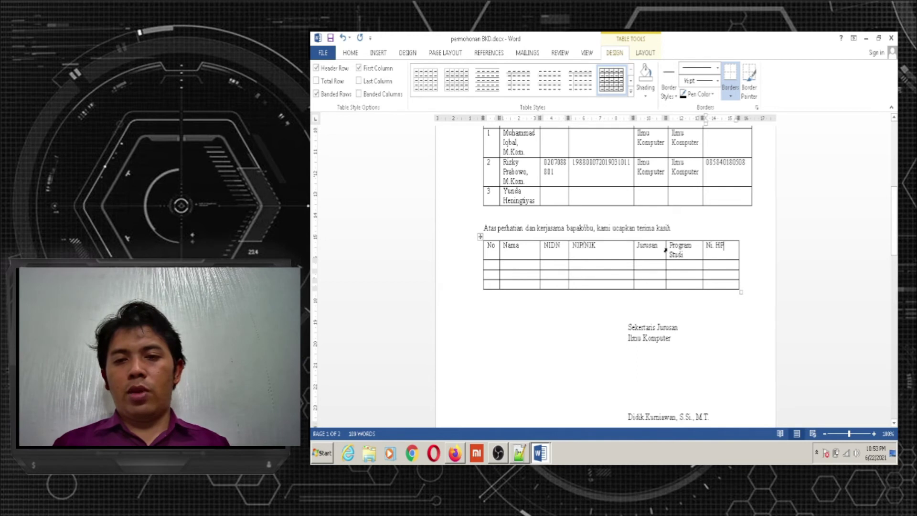
left_click_drag(666, 248, 671, 249)
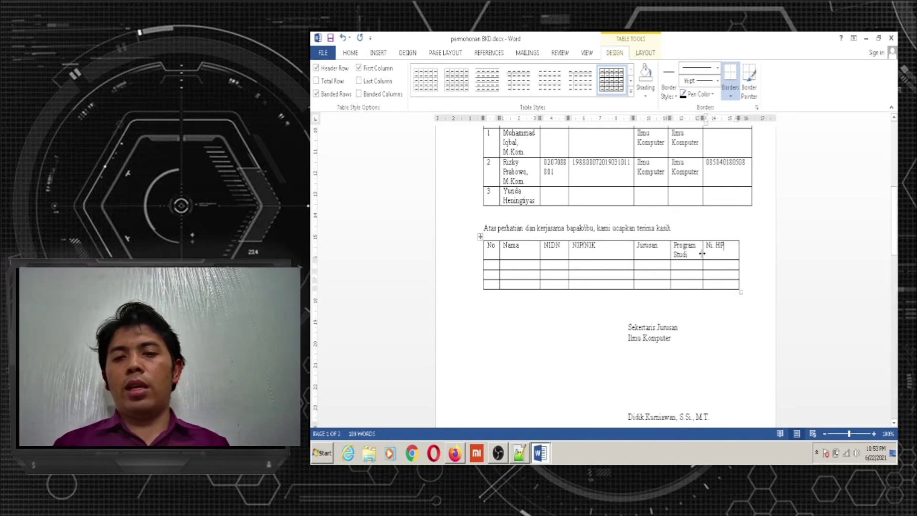
left_click_drag(738, 255, 753, 254)
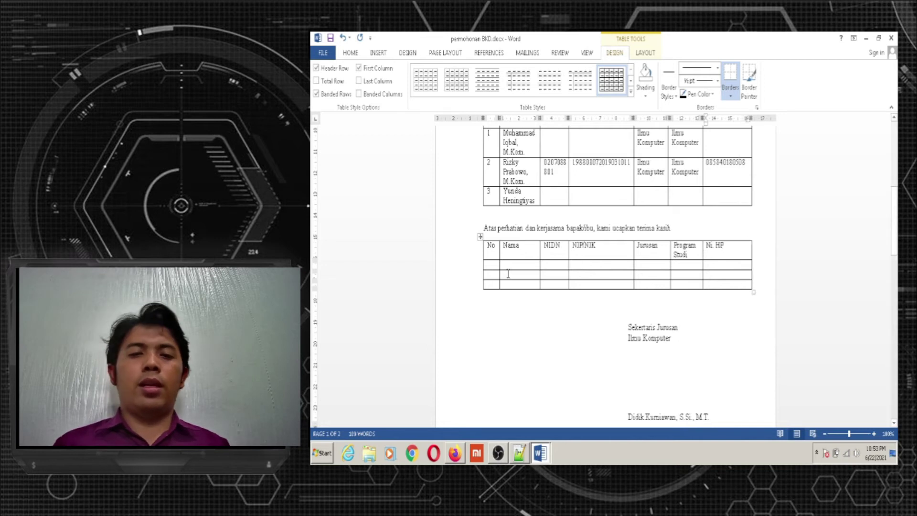
Enter 1 and the lecturer's name with the M.Kom title in the first data row
left_click(490, 265)
type("1")
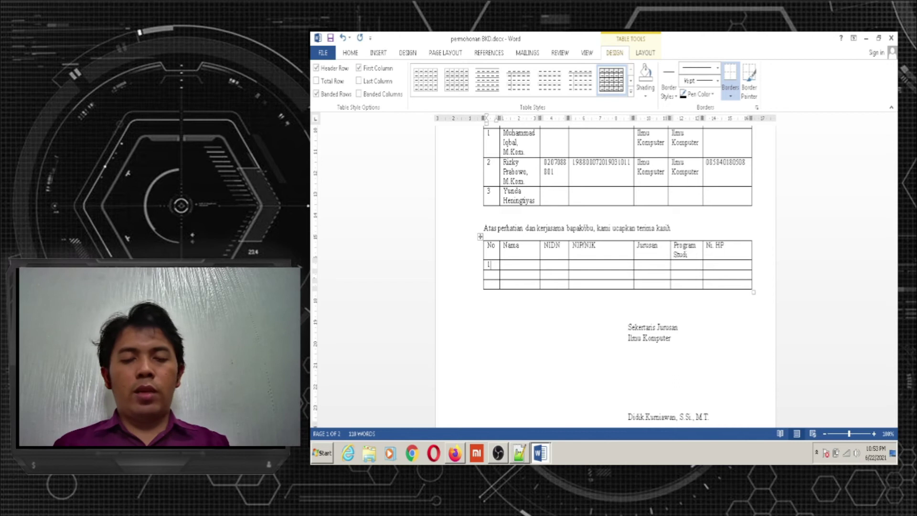
key("Tab")
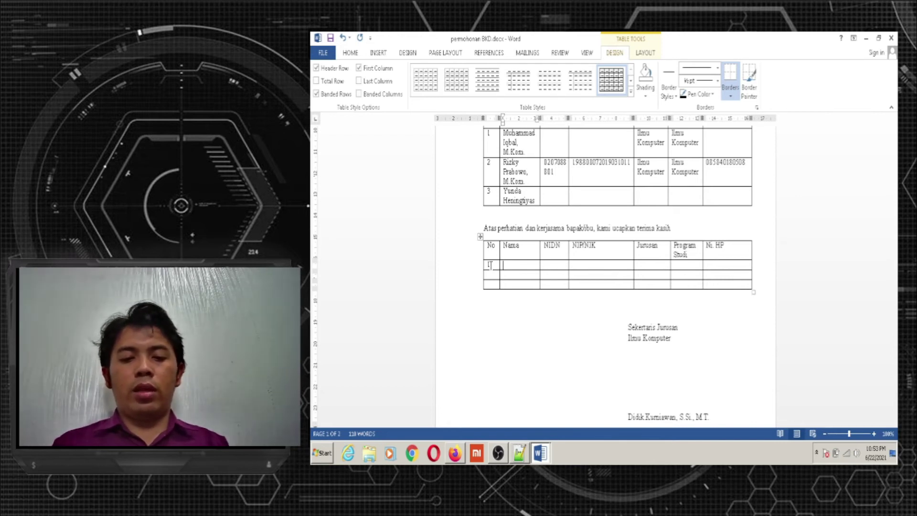
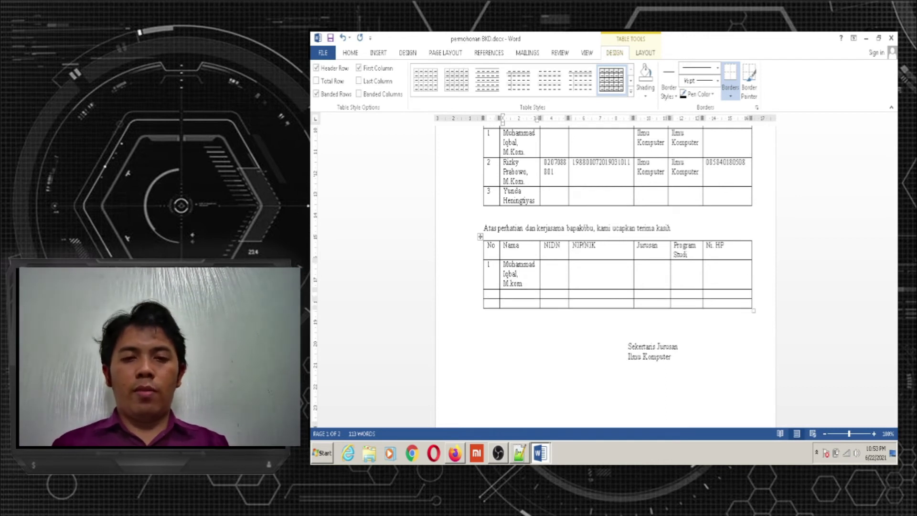
type("Kom")
key("Tab")
key("Tab")
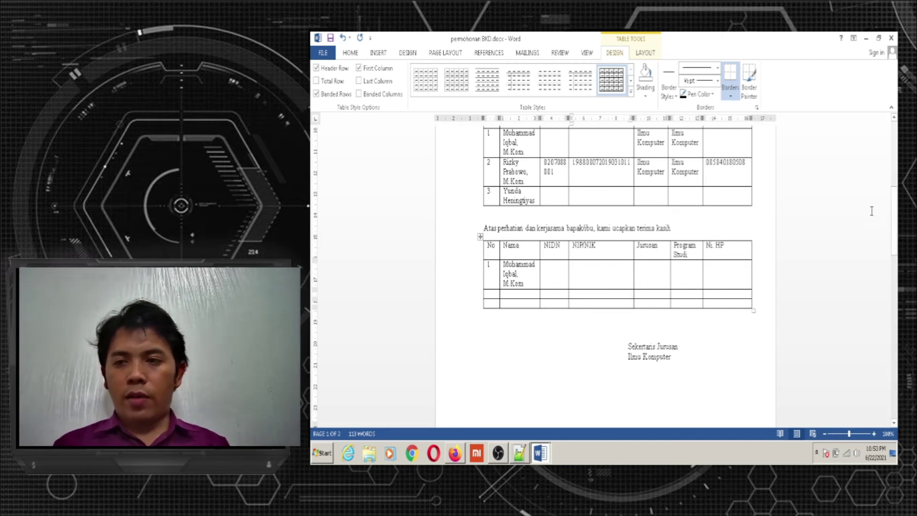
left_click_drag(895, 228, 895, 225)
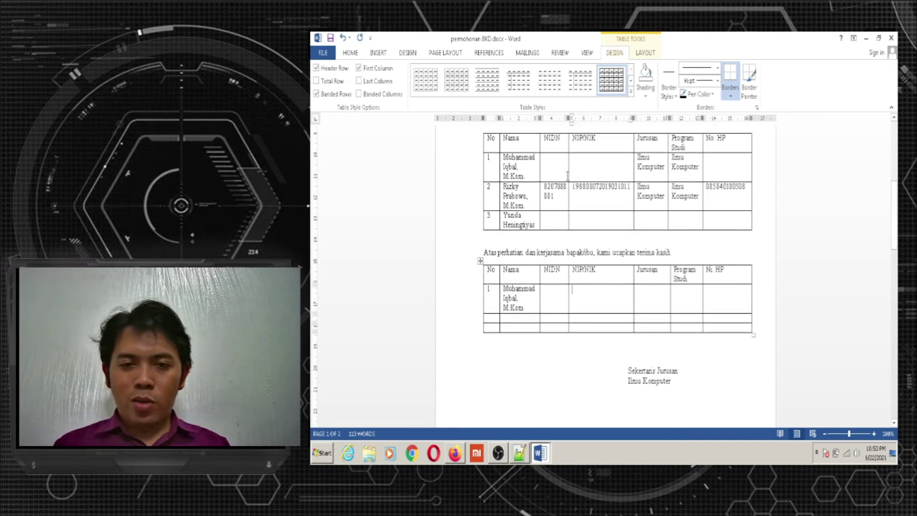
Fill in the lecturer's NIDN and NIP/NIK numbers in row 1
left_click(552, 295)
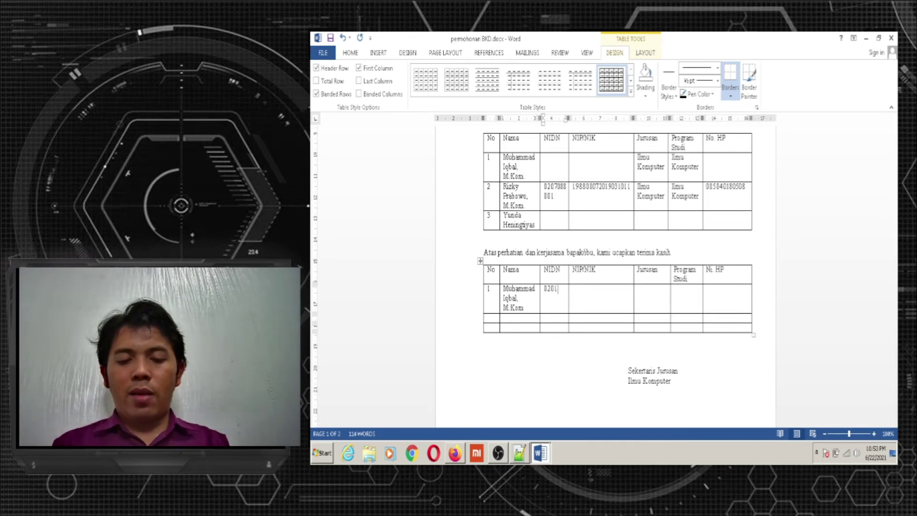
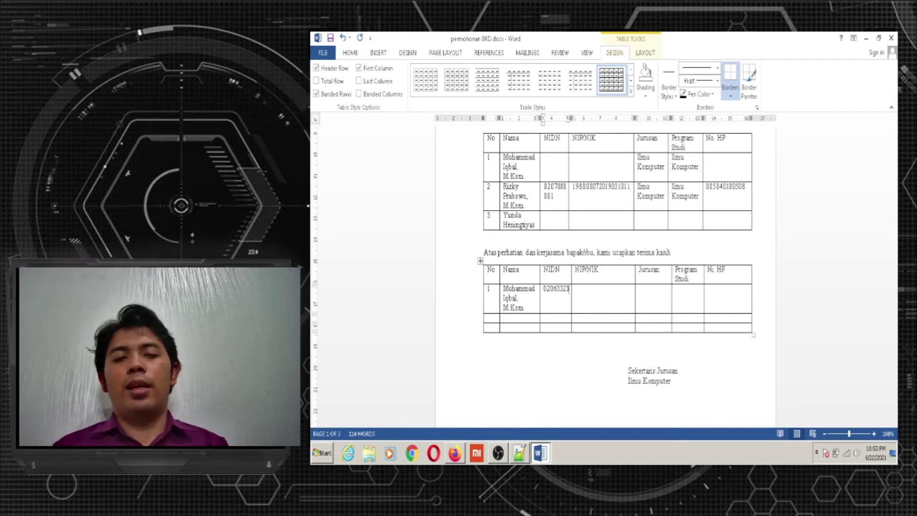
left_click(608, 304)
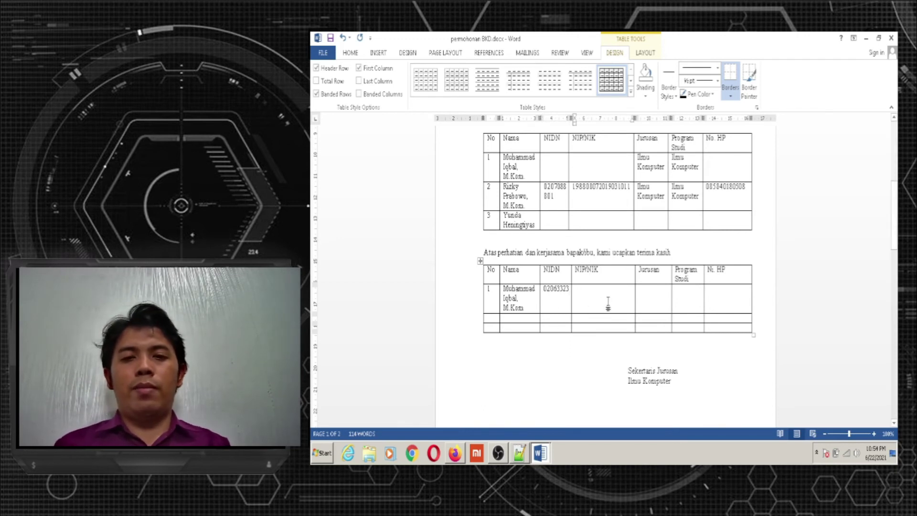
type("2")
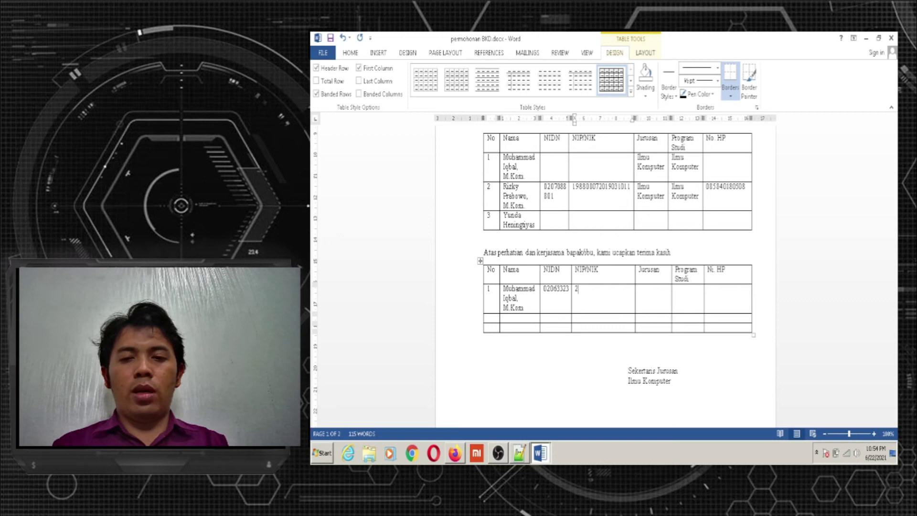
key("BackSpace")
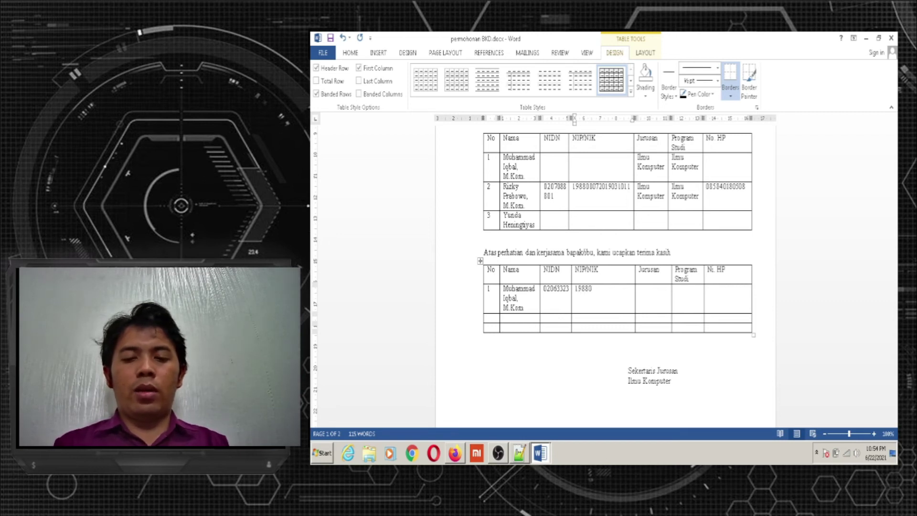
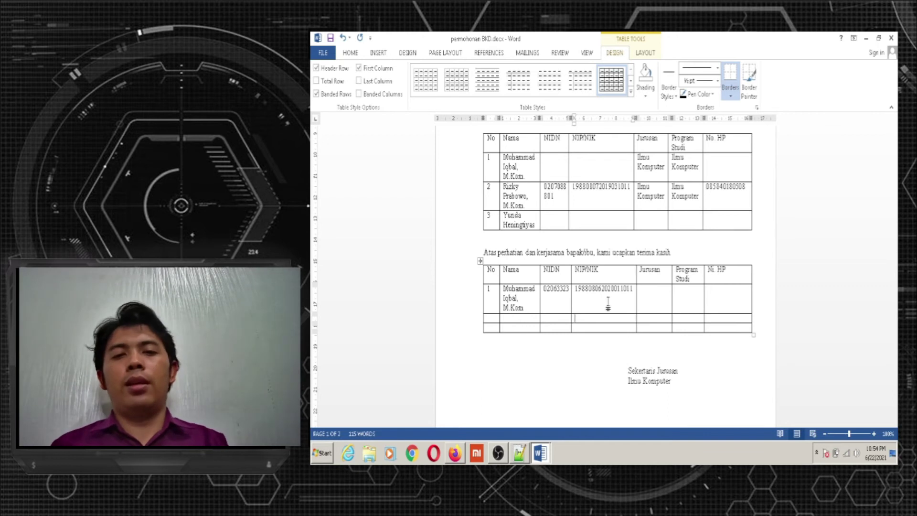
key("Down")
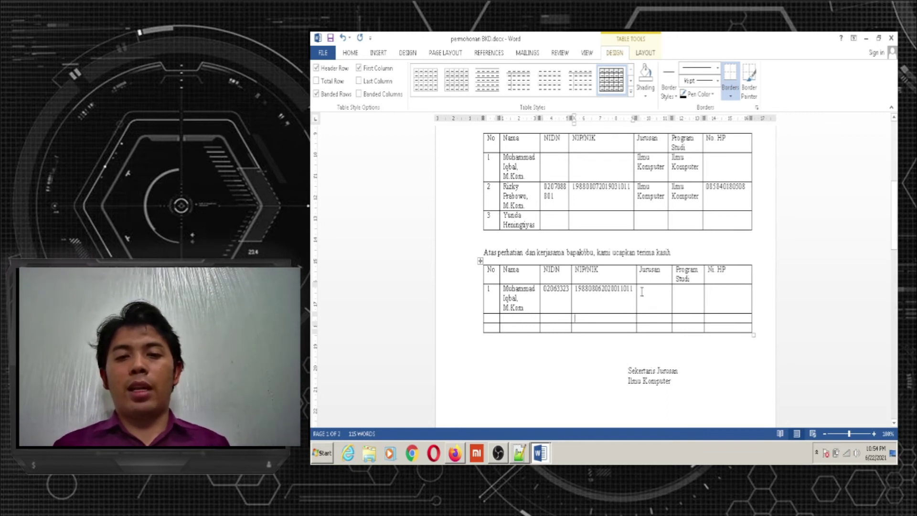
Enter Ilmu Komputer in both the Jurusan and Program Studi cells of row 1
left_click(643, 294)
type("Ilmu komputer")
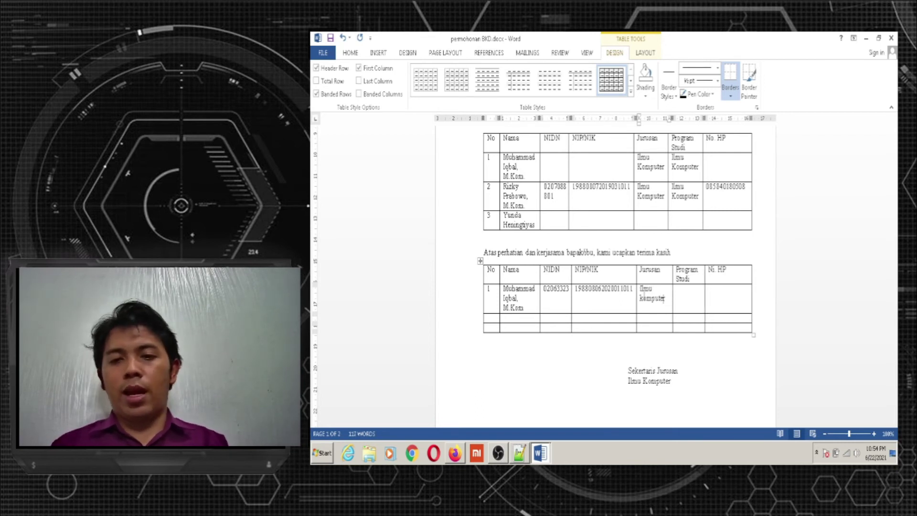
key("Up")
left_click(644, 298)
key("BackSpace")
type("K")
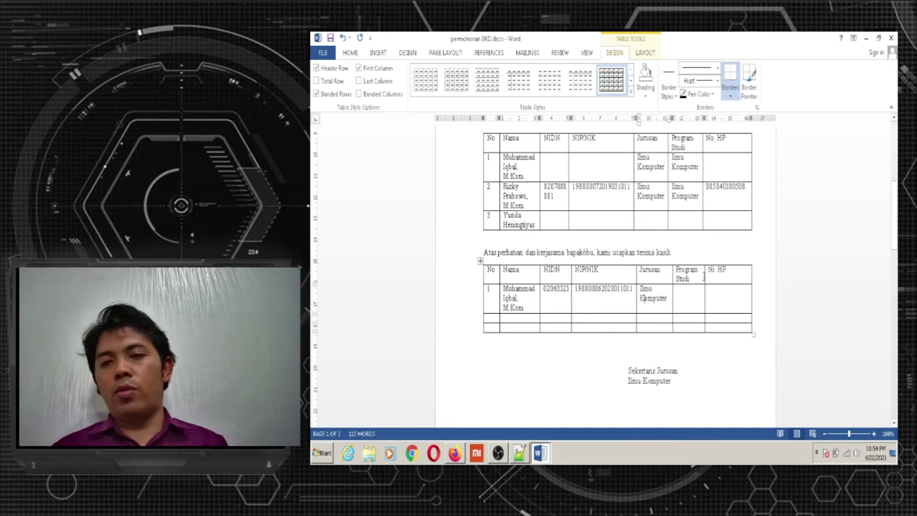
left_click(689, 293)
type("Ilm")
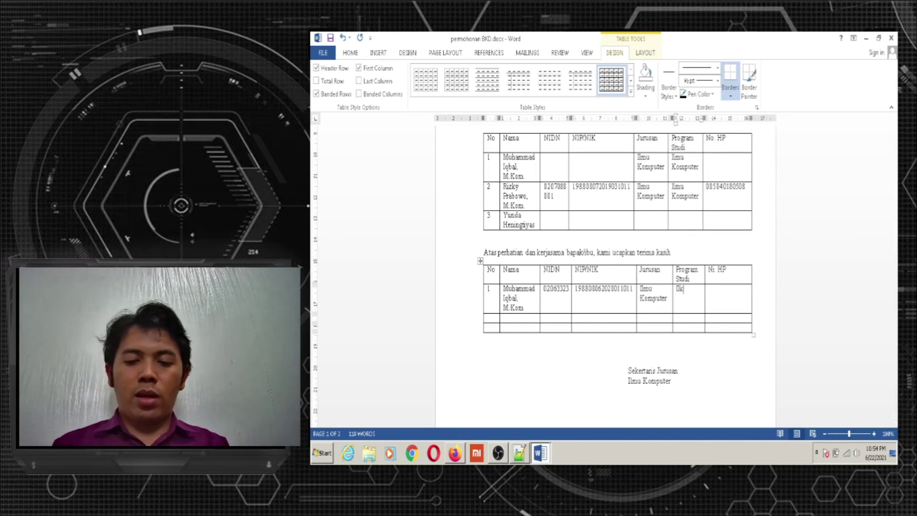
type("u Komputer")
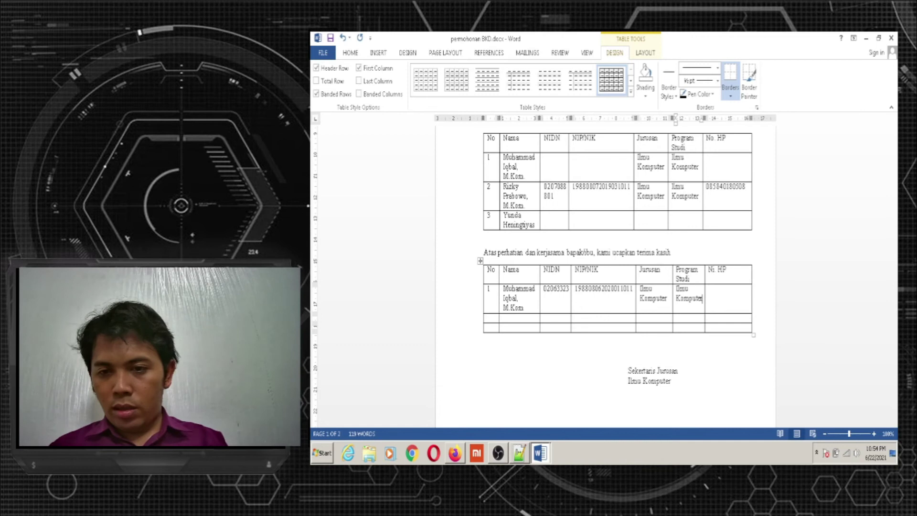
Enter the lecturer's phone number in the No. HP cell and select the table
left_click(721, 304)
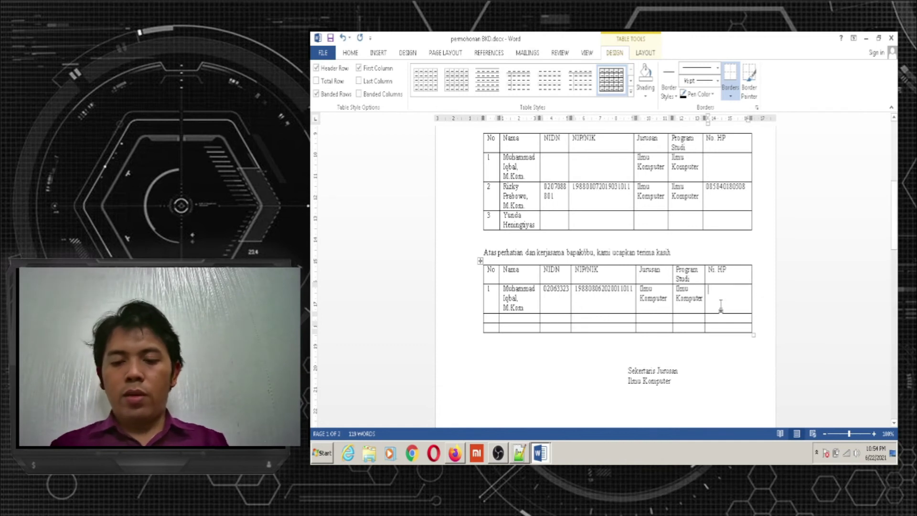
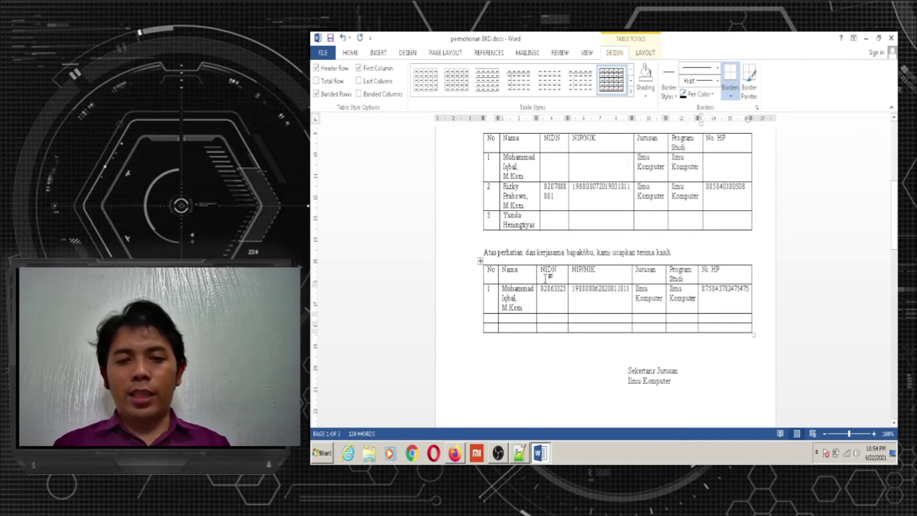
left_click(481, 261)
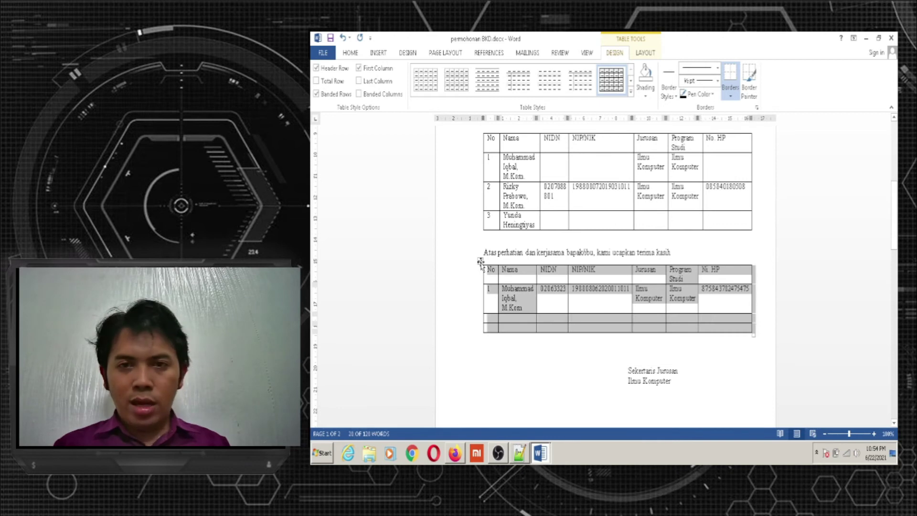
Apply a blue Grid Table style with dark blue header and banded rows to the second table
left_click(632, 93)
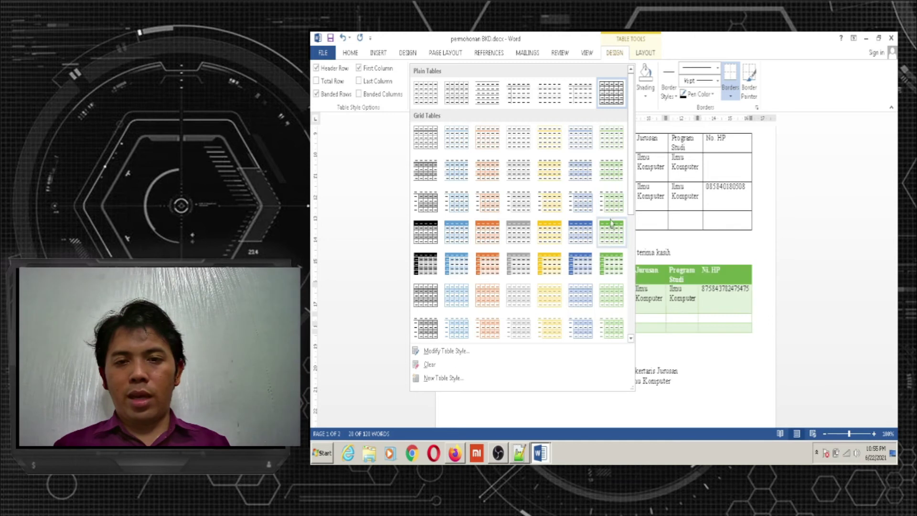
left_click(584, 241)
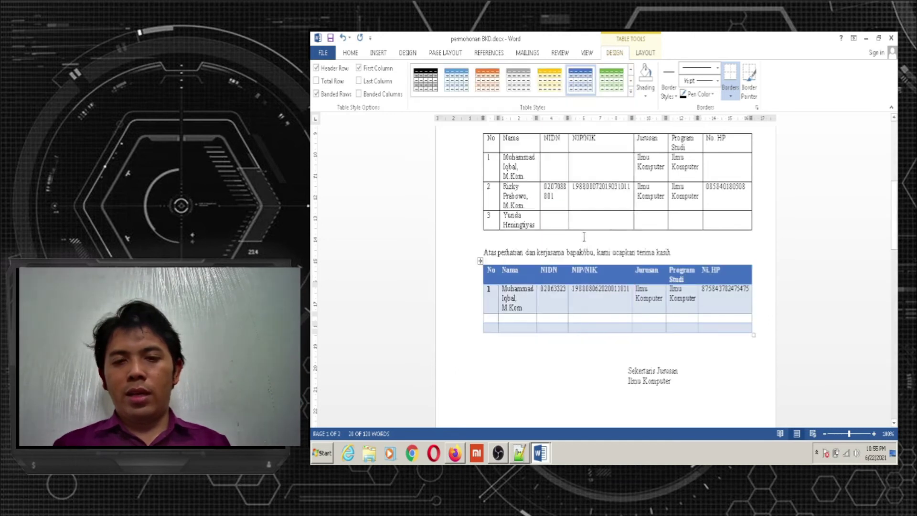
left_click(563, 377)
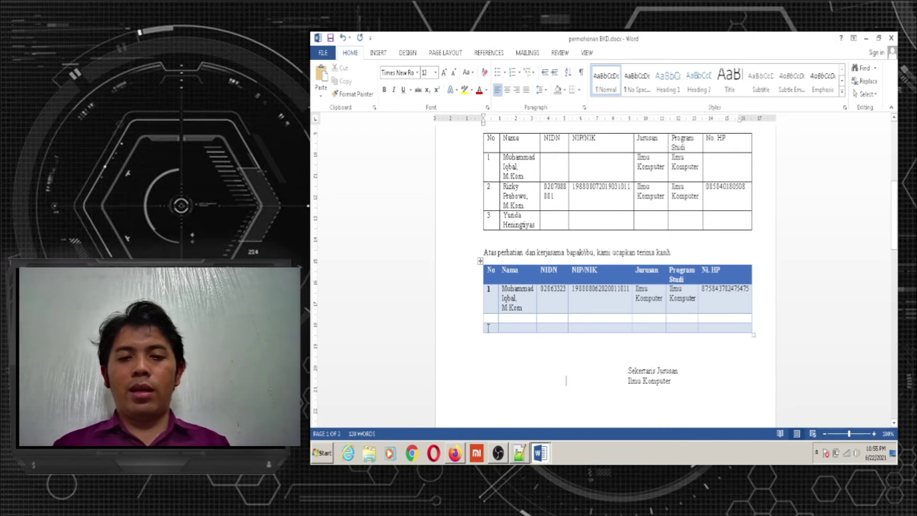
Add two empty rows at the bottom of the blue lecturer table
left_click(759, 326)
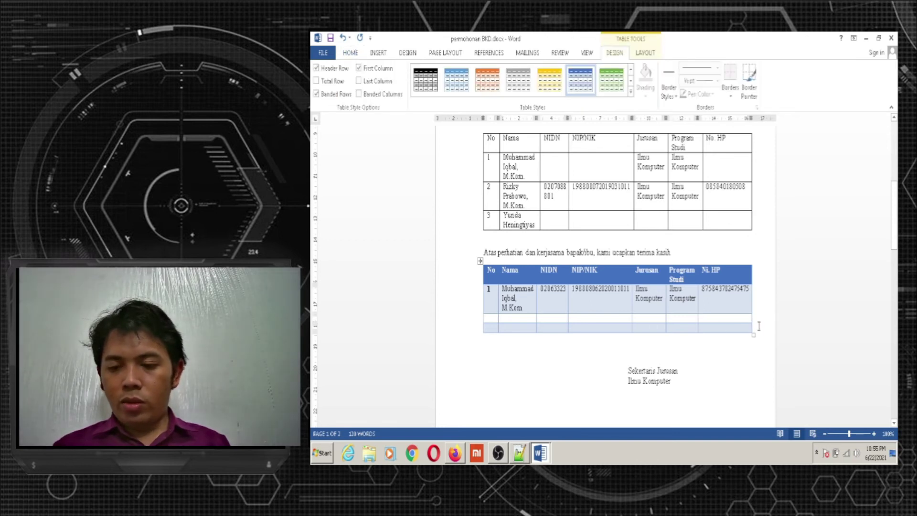
key("Return")
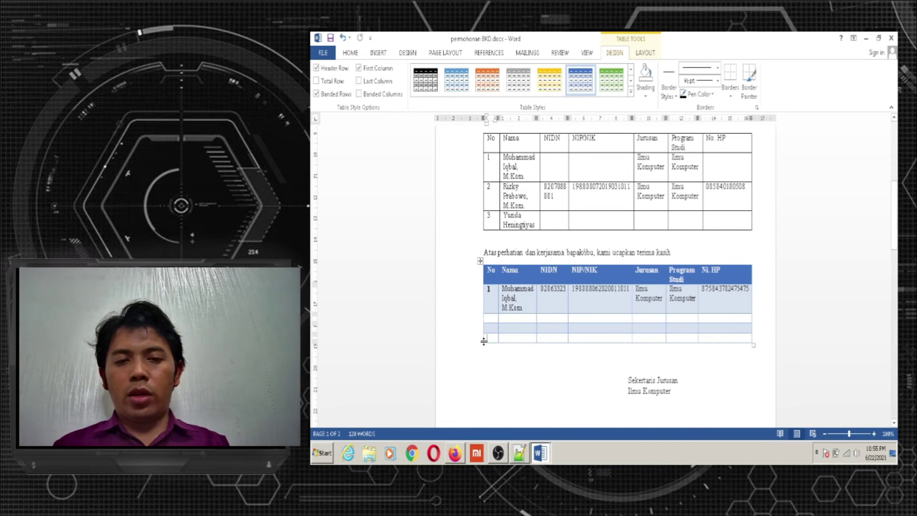
key("Tab")
key("Tab")
key("Tab")
key("Tab")
key("Tab")
key("Tab")
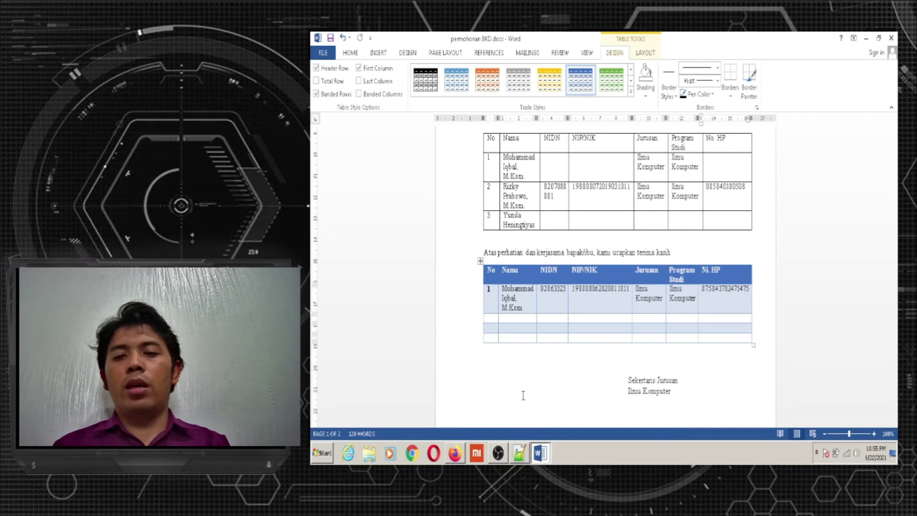
key("Tab")
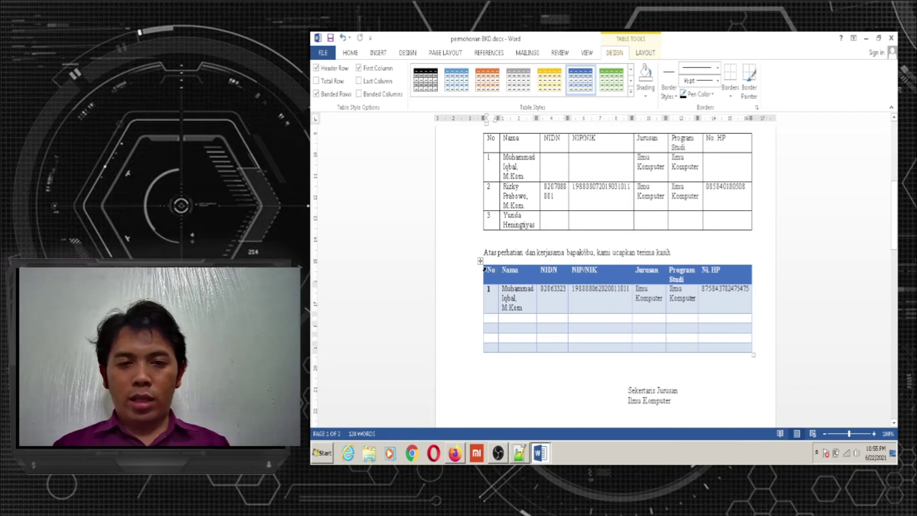
Centre the header-row labels of the blue table
left_click_drag(485, 270, 738, 270)
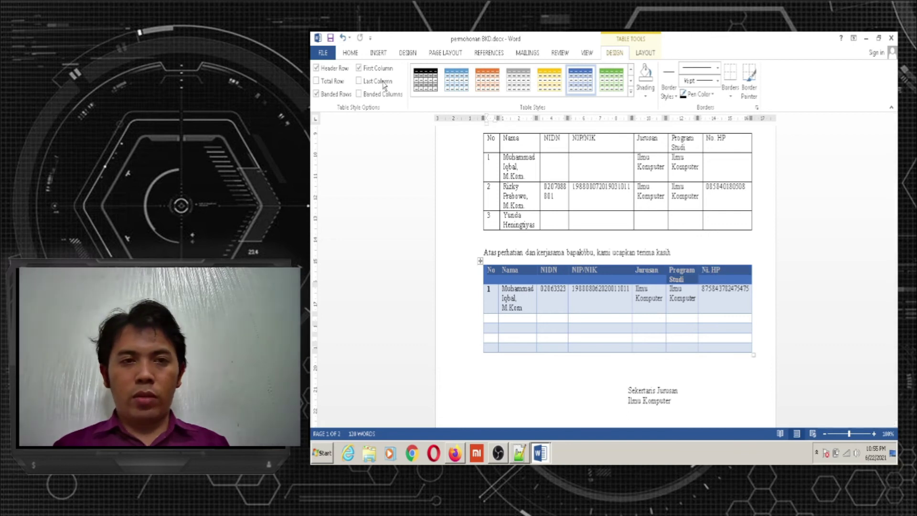
left_click(350, 53)
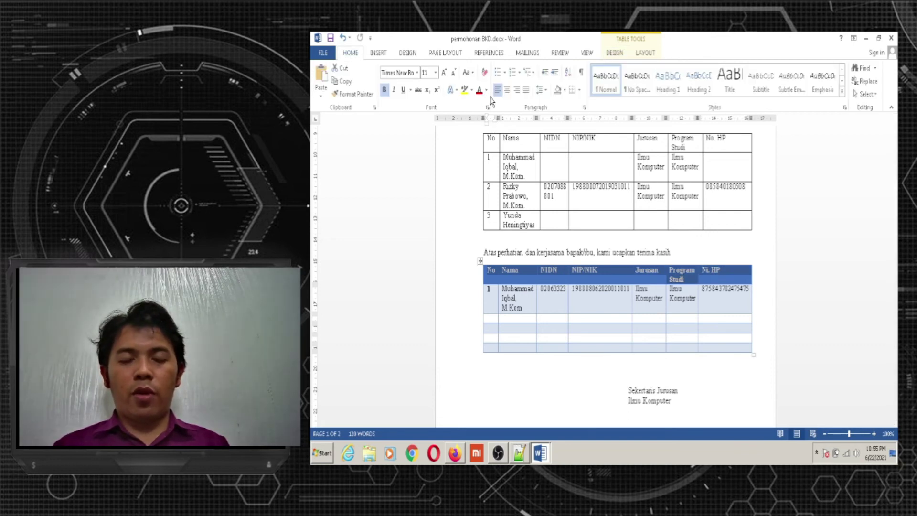
left_click(507, 91)
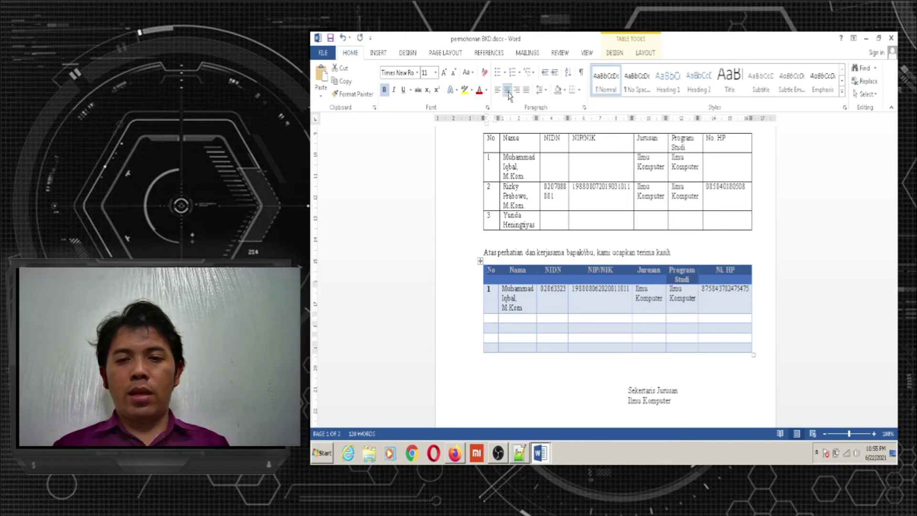
left_click(619, 329)
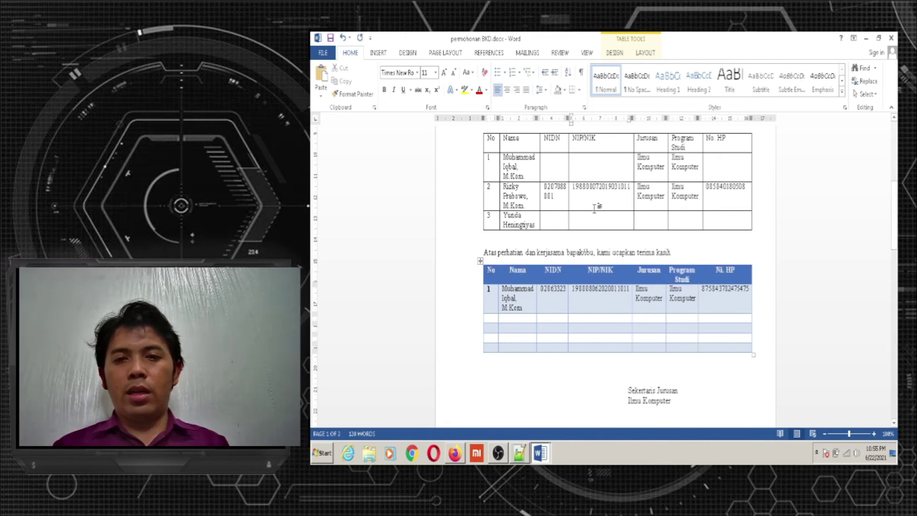
Change the header-row text to a light white font colour
left_click_drag(491, 273, 740, 274)
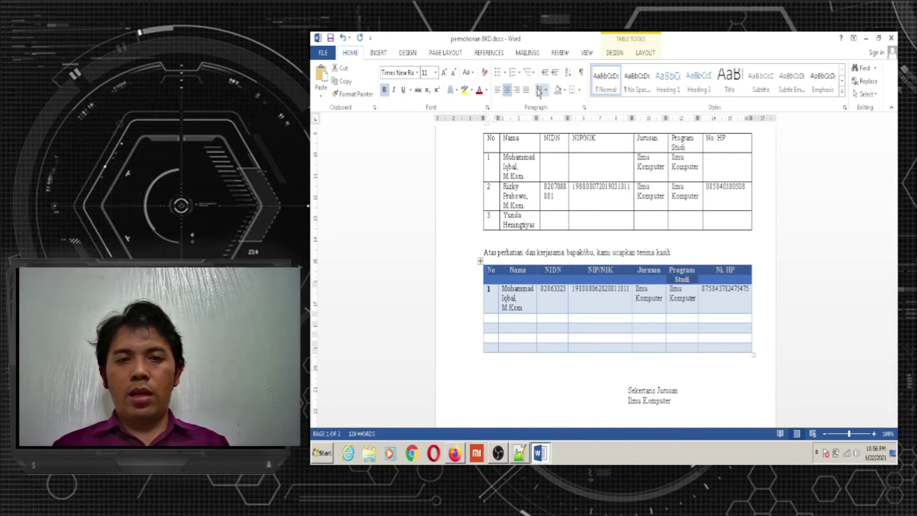
left_click(486, 90)
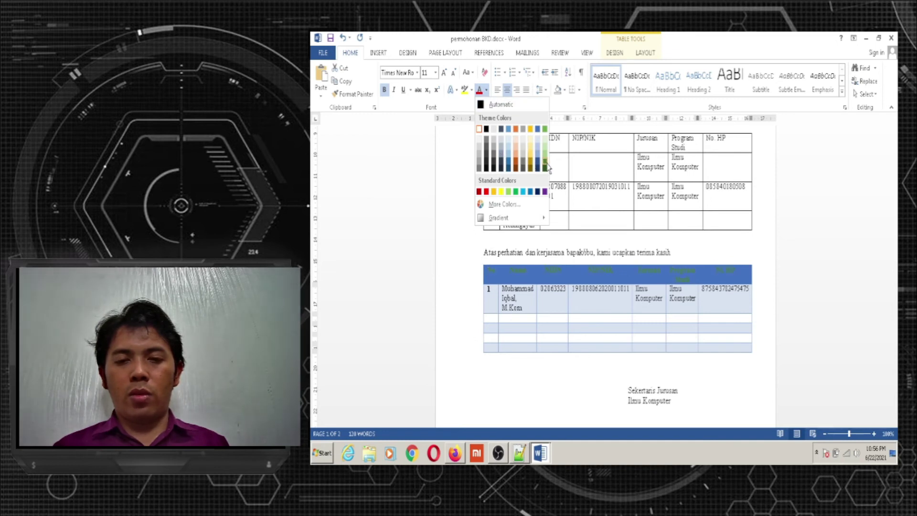
left_click(545, 139)
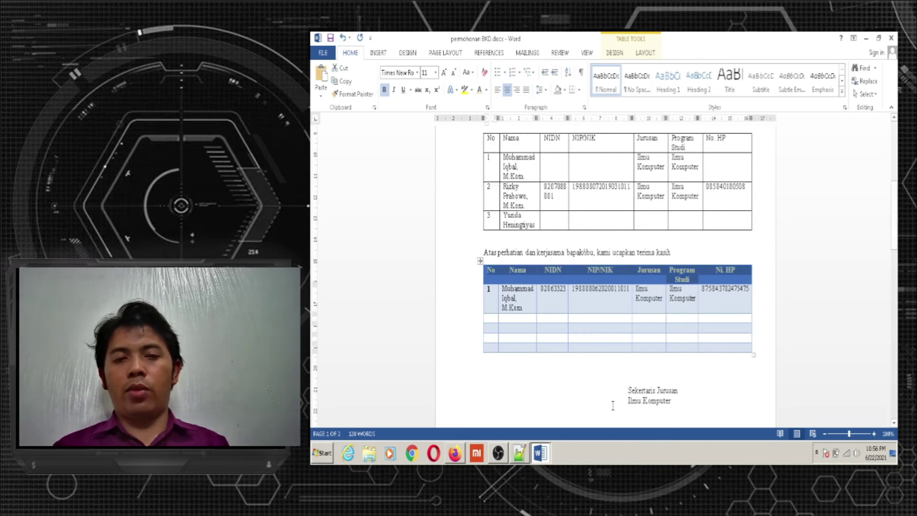
left_click(584, 400)
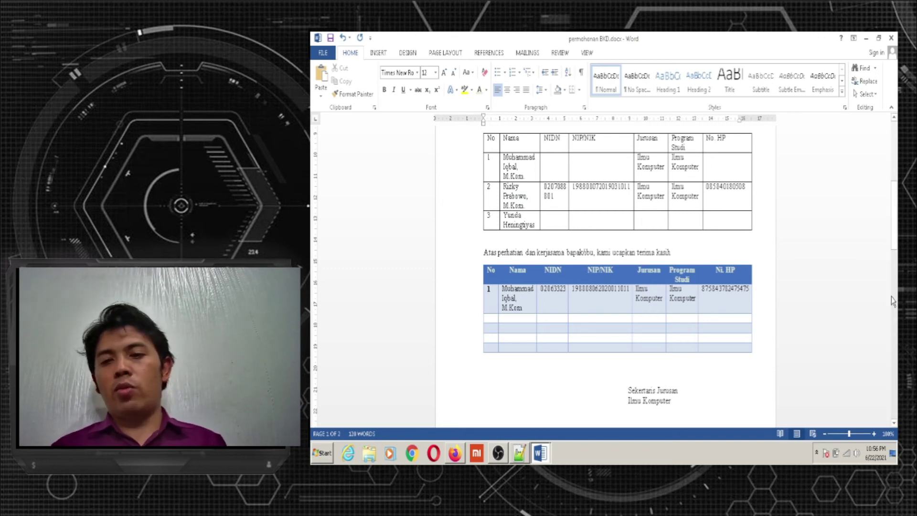
left_click_drag(894, 206, 894, 231)
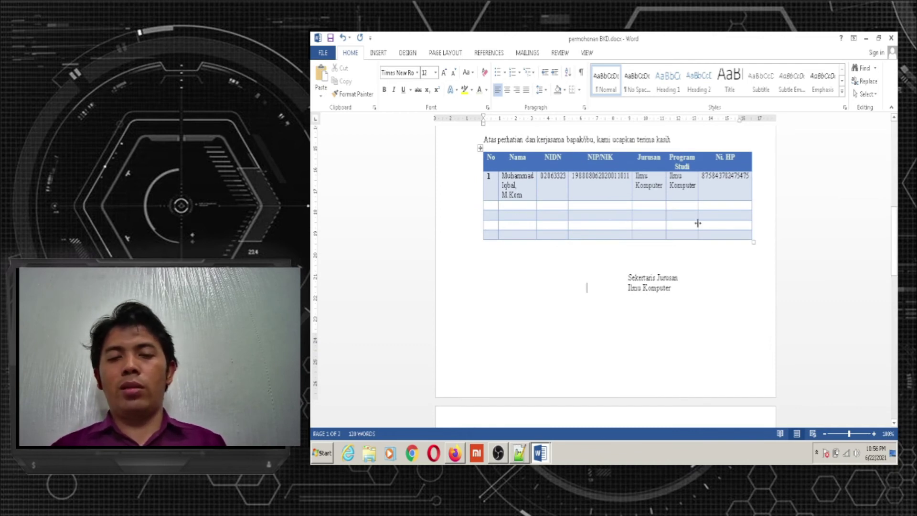
Number the empty rows 2, 3, 4 and 5 in the No column
left_click(495, 206)
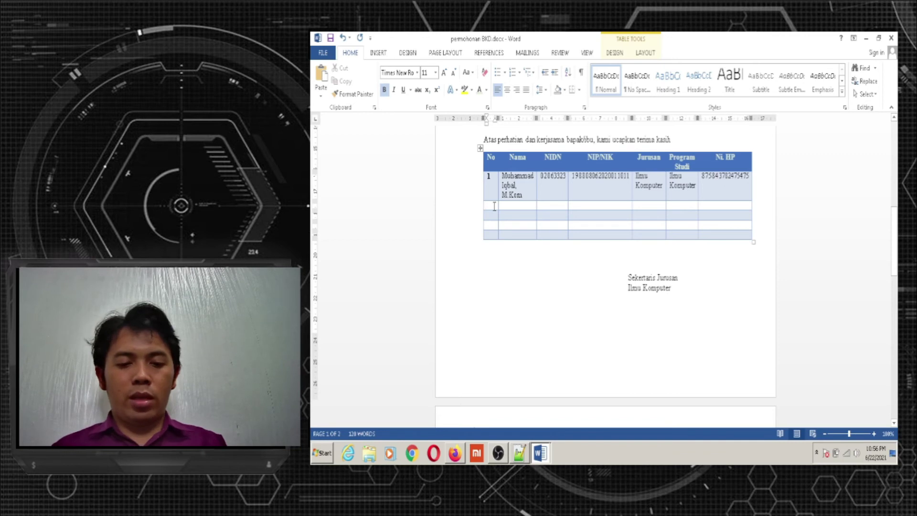
type("2")
key("Down")
type("3")
key("Down")
type("4")
key("Down")
type("5")
key("Down")
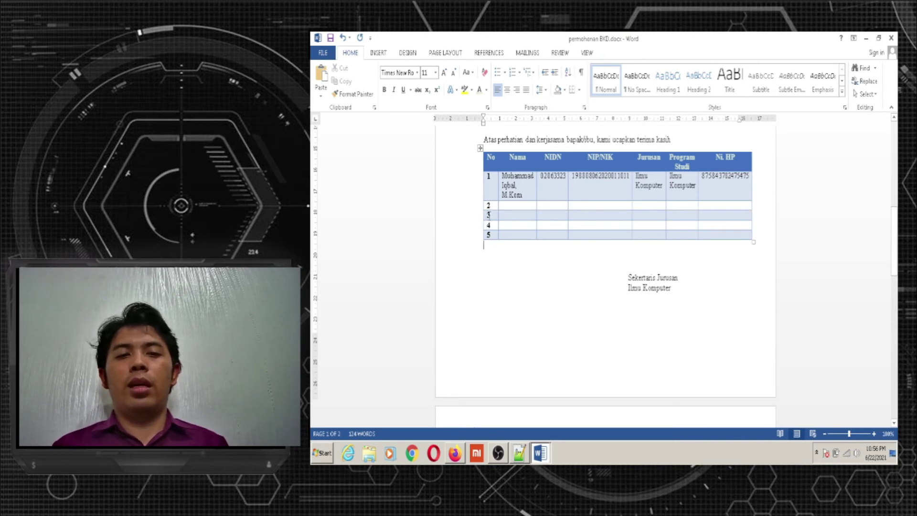
Delete the entire row numbered 3 from the table
left_click(486, 217)
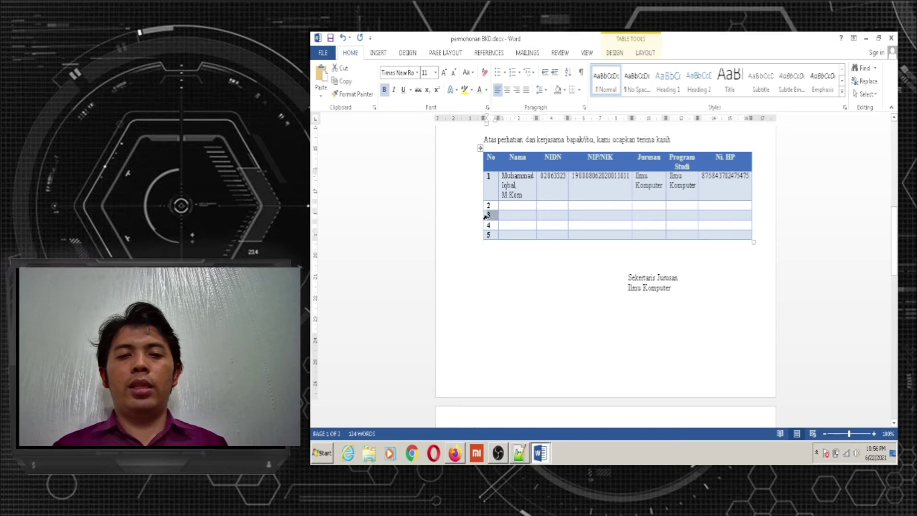
right_click(486, 218)
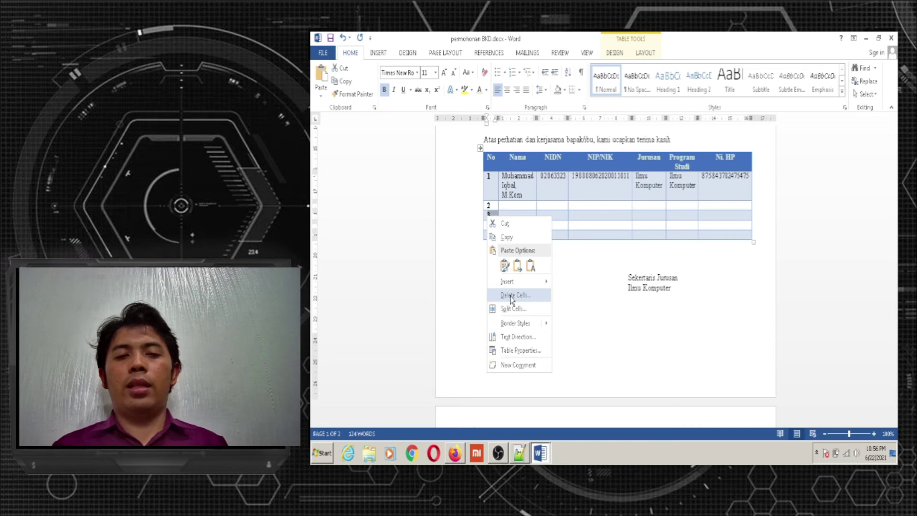
left_click(512, 295)
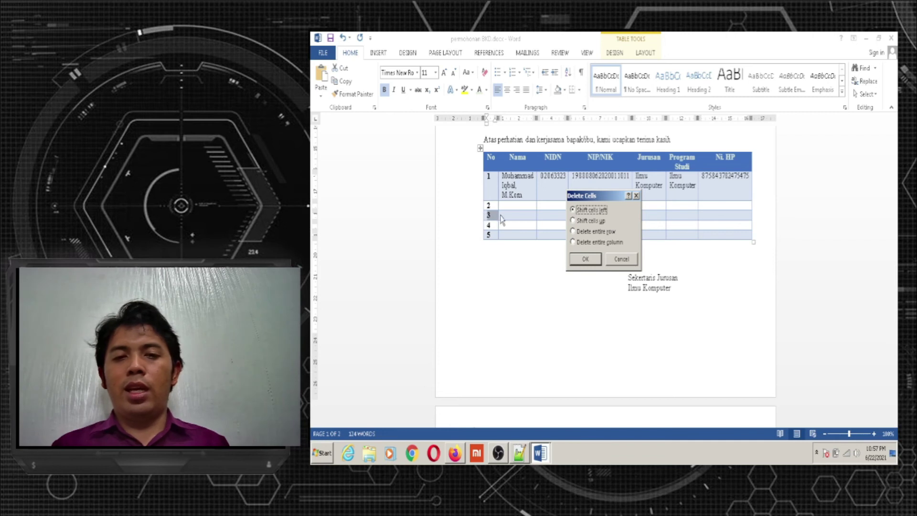
left_click(575, 232)
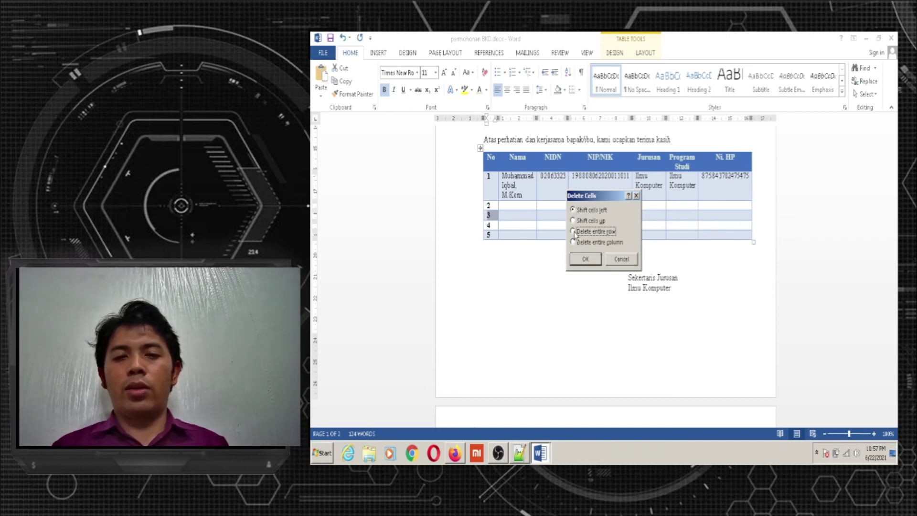
left_click(586, 259)
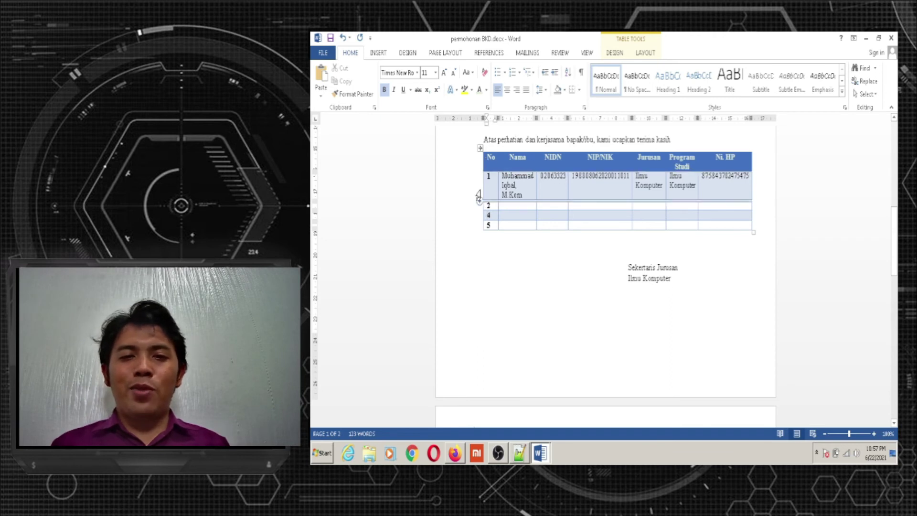
Clear the text from the extra table's cells, then select the whole empty blue table and delete it
left_click_drag(516, 184, 734, 228)
key("Delete")
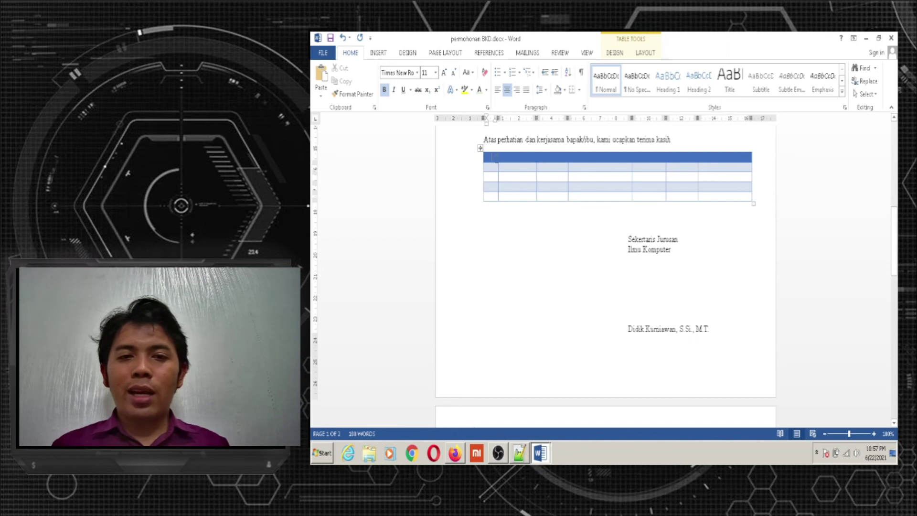
left_click_drag(739, 178, 749, 199)
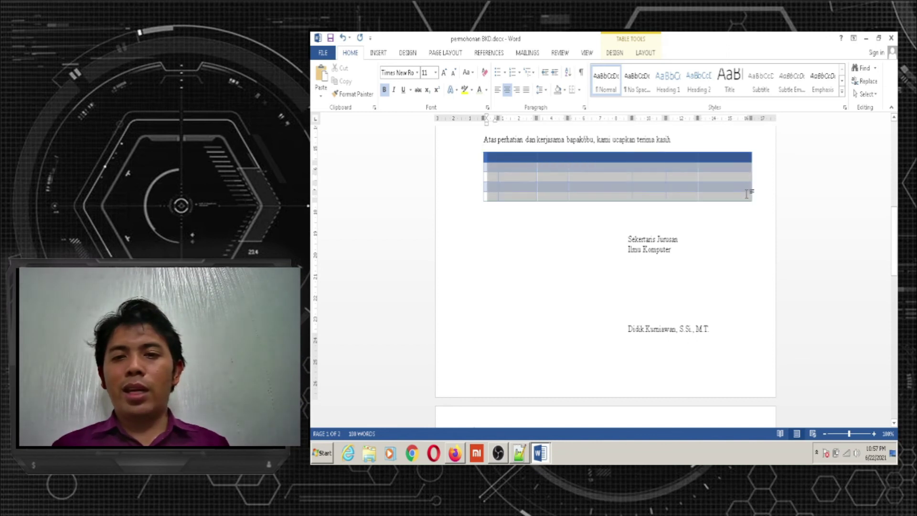
left_click(749, 196)
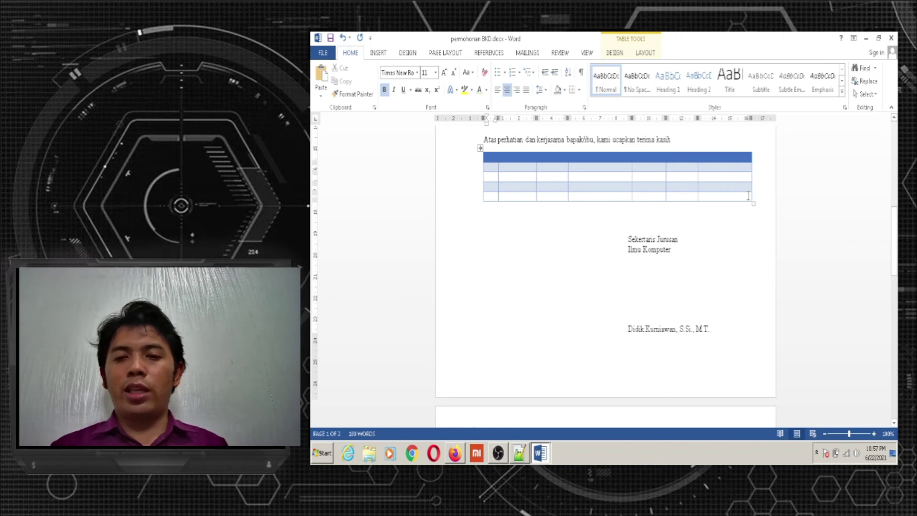
left_click(723, 196)
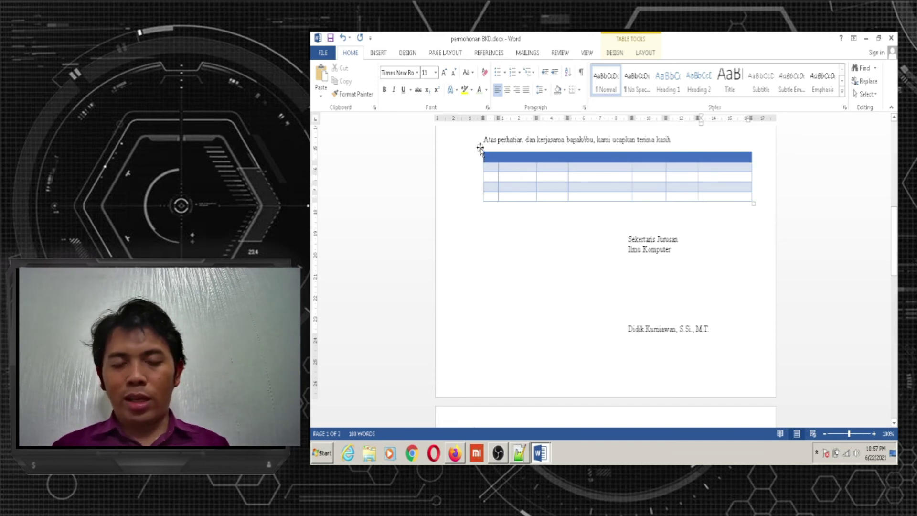
left_click(481, 149)
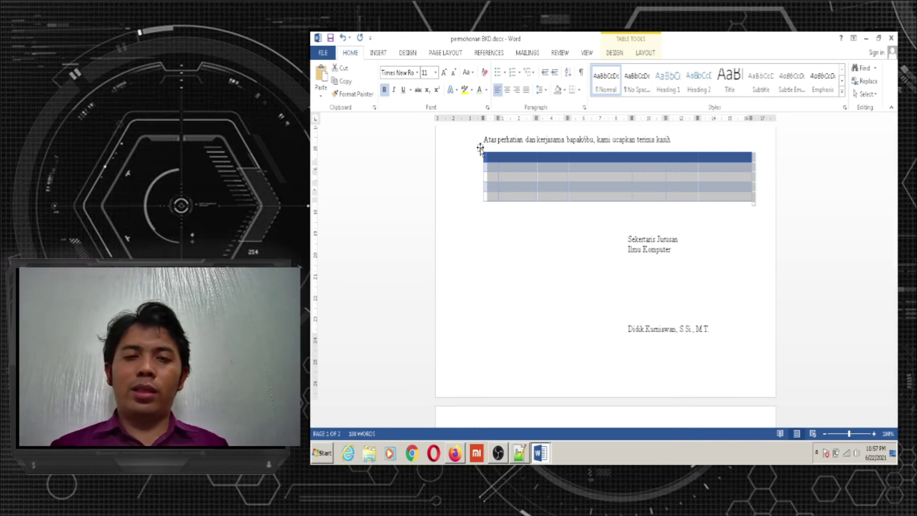
key("BackSpace")
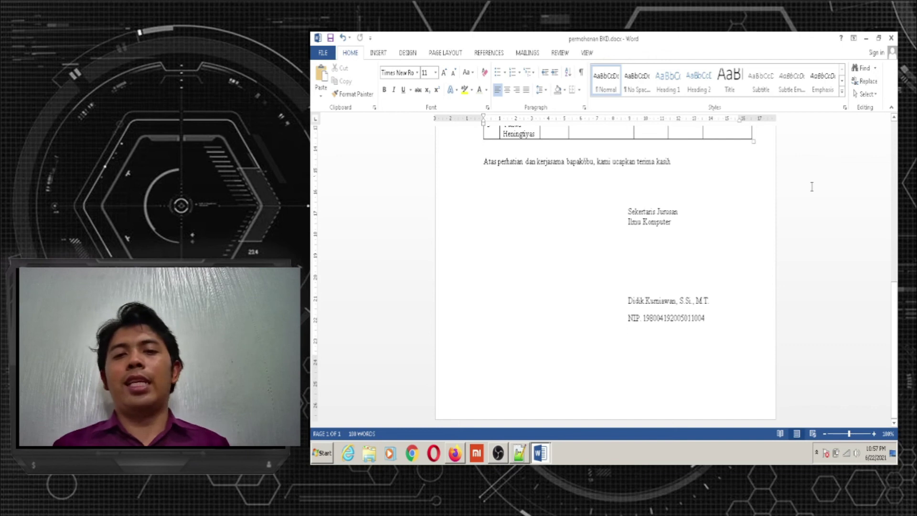
Scroll through the letter to review it, then show the File Info page for permohonan BKD
scroll(895, 270, "up", 5)
scroll(894, 269, "up", 6)
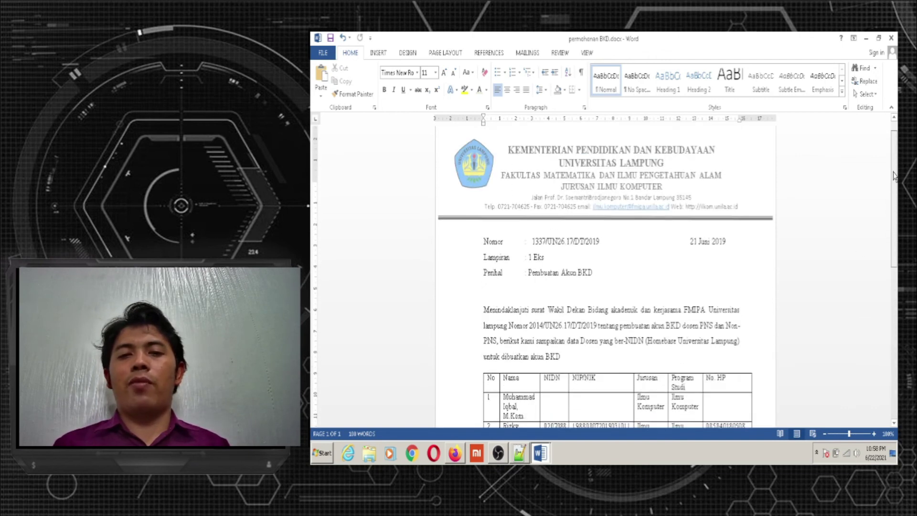
scroll(895, 270, "down", 4)
scroll(894, 269, "up", 7)
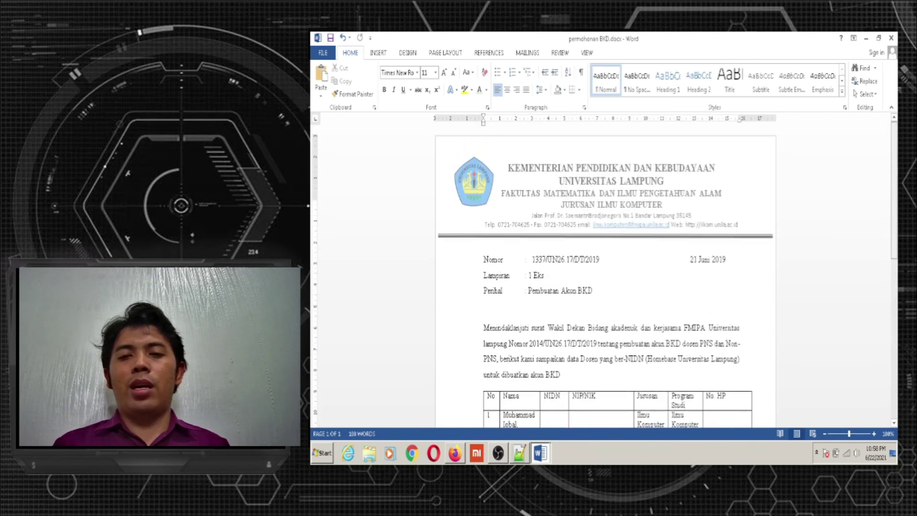
scroll(894, 269, "down", 4)
scroll(895, 270, "down", 1)
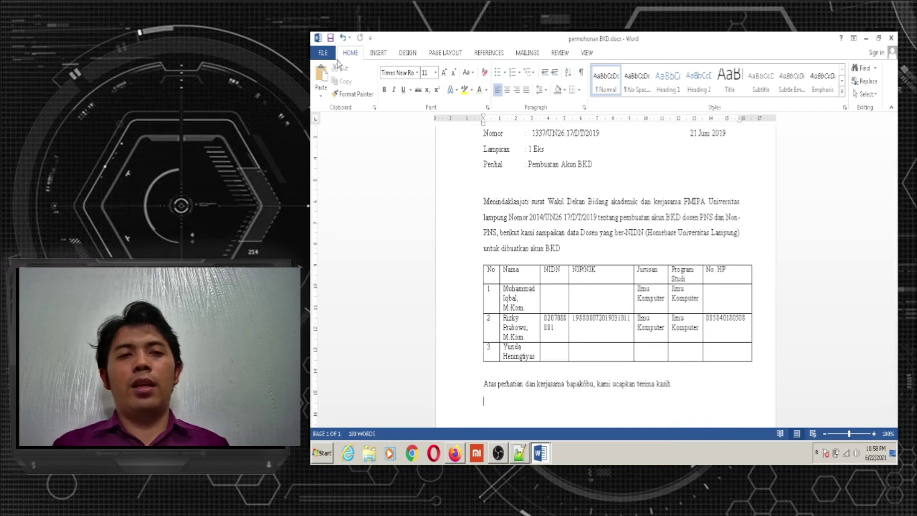
left_click(323, 54)
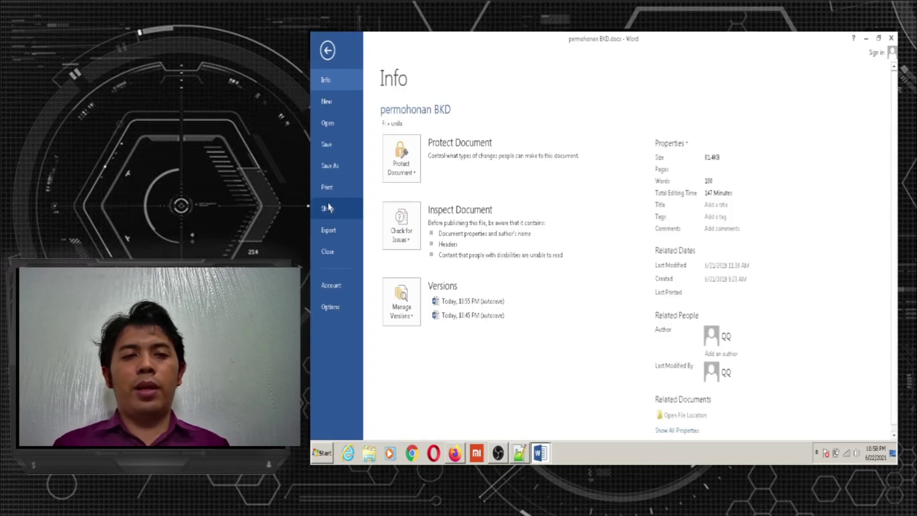
Show the Print settings and choose EPSON L3110 Series from the printer list
left_click(328, 189)
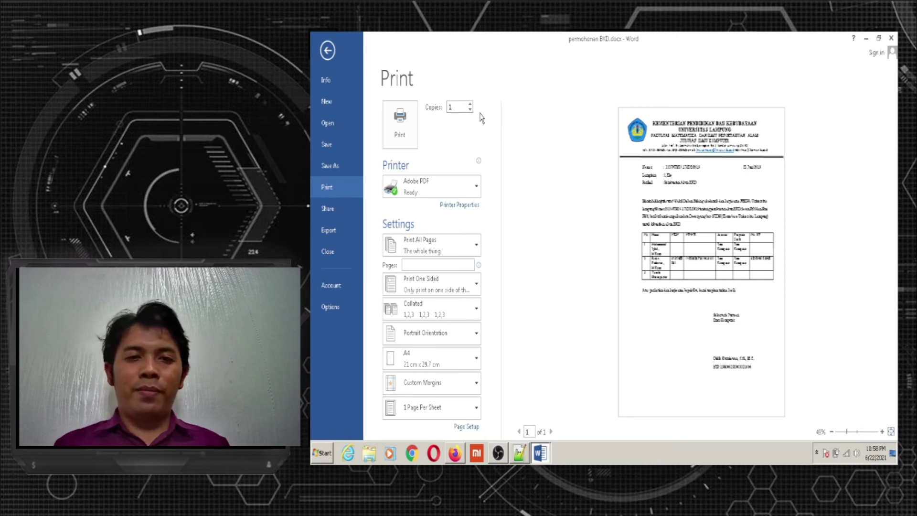
mouse_move(464, 185)
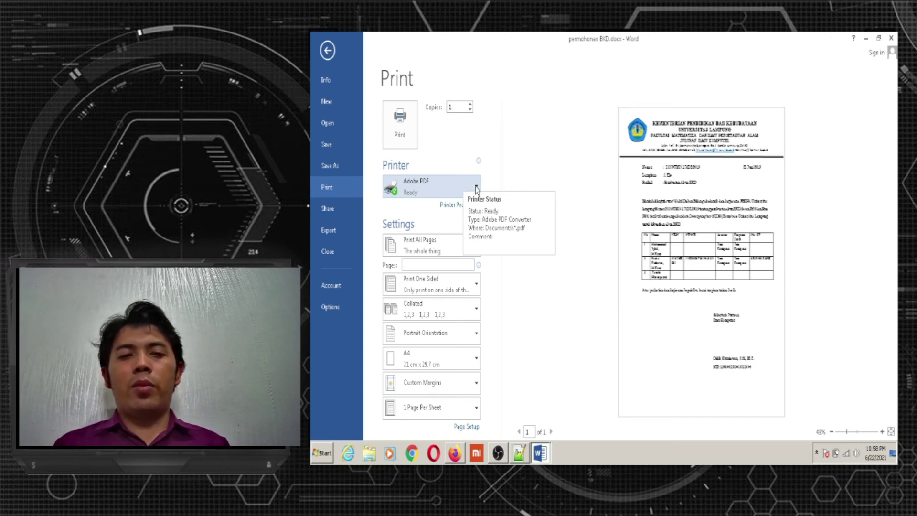
left_click(476, 189)
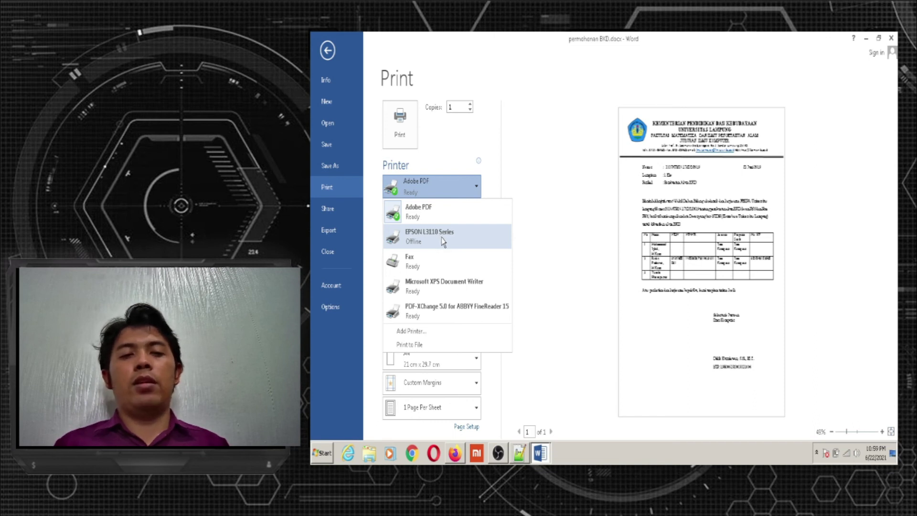
left_click(442, 240)
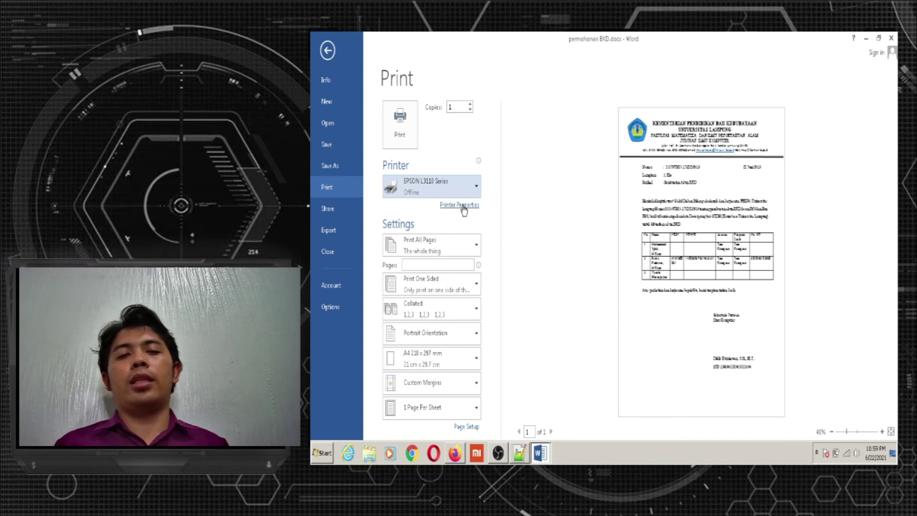
Open the EPSON L3110 Series printer properties and move the window to the right
left_click(461, 205)
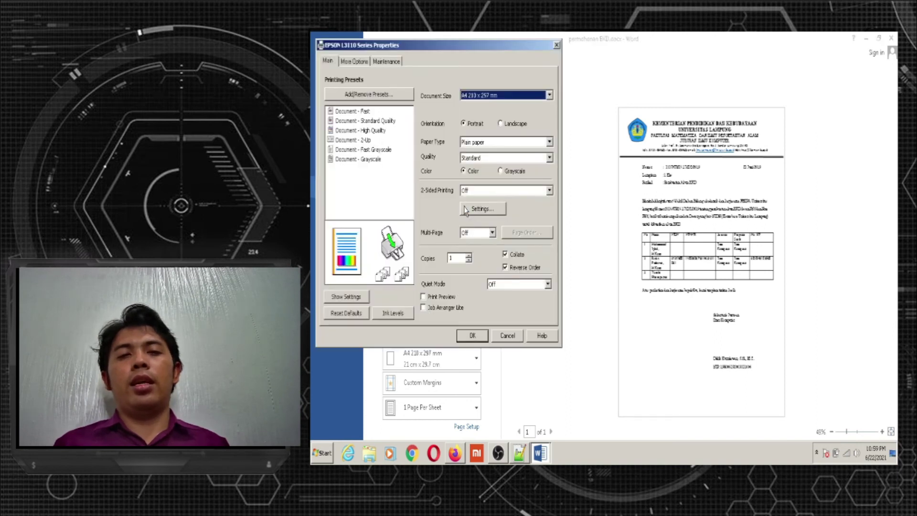
left_click_drag(548, 50, 596, 57)
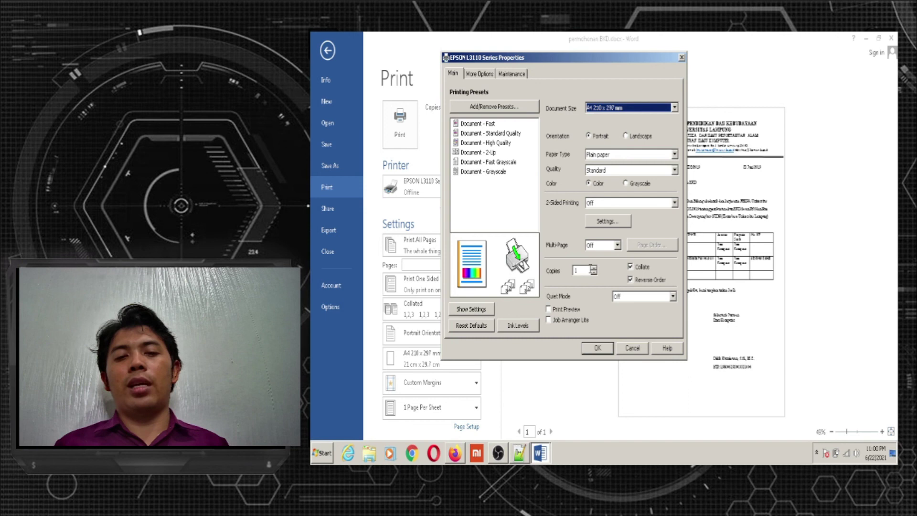
Leave Collate checked and enable Reverse Order in the EPSON properties
left_click(630, 267)
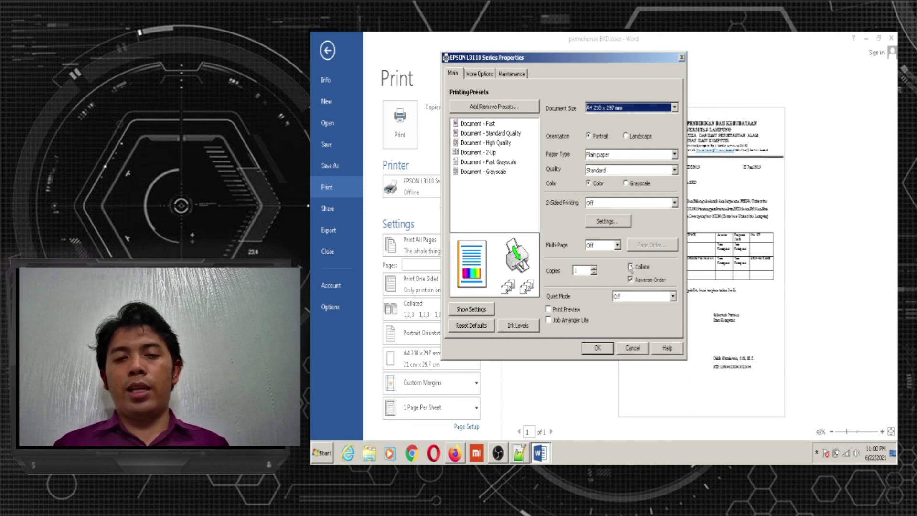
left_click(630, 267)
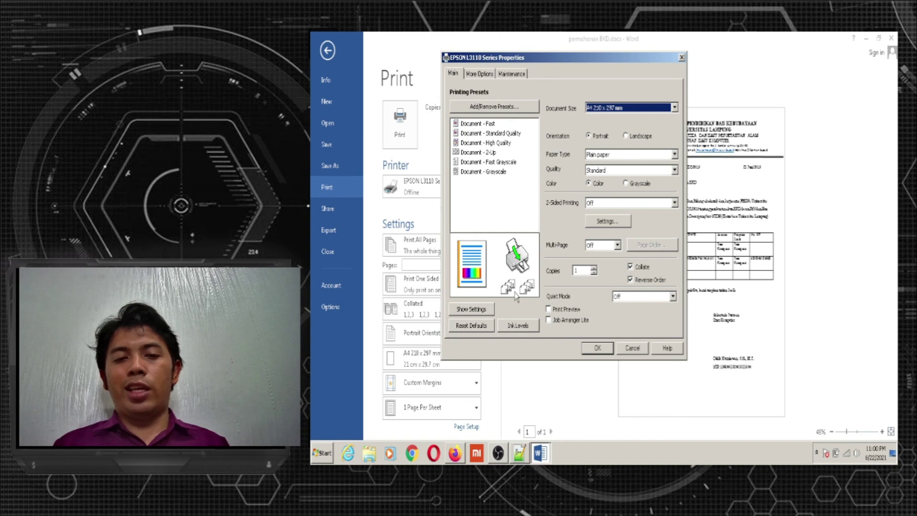
left_click(631, 267)
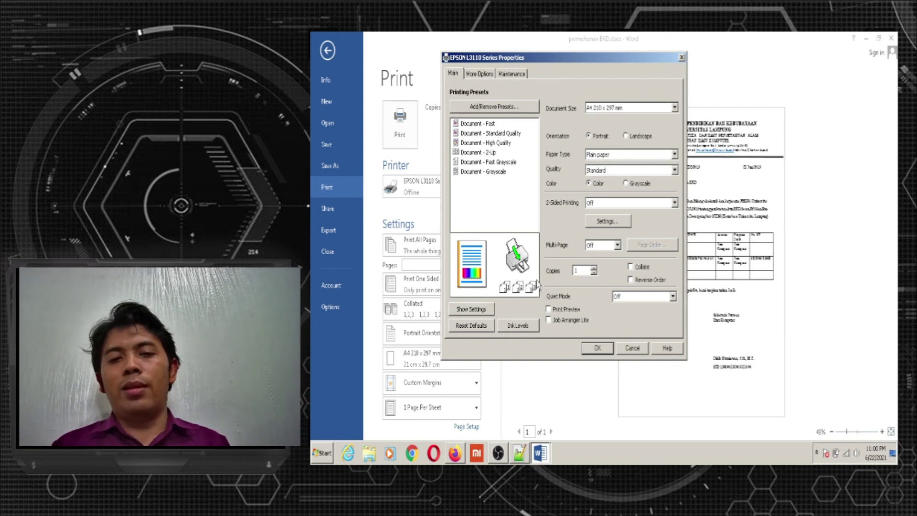
left_click(630, 267)
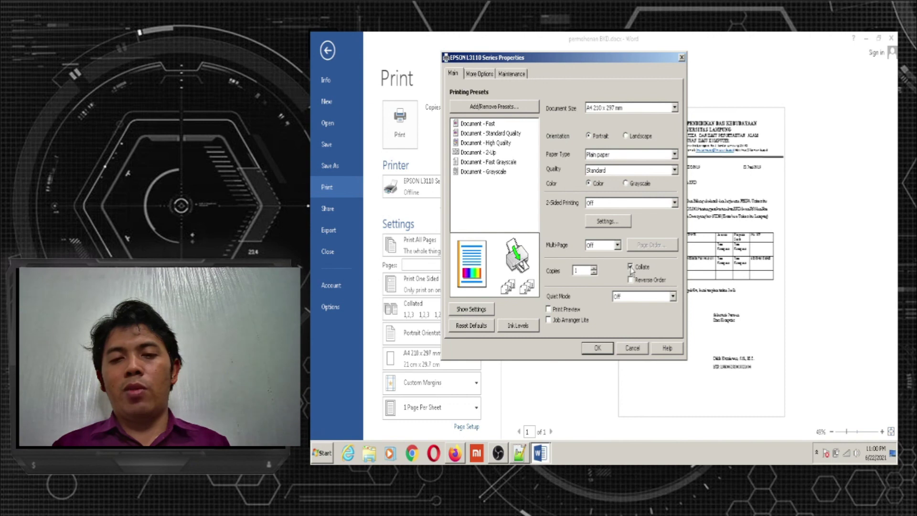
left_click(631, 280)
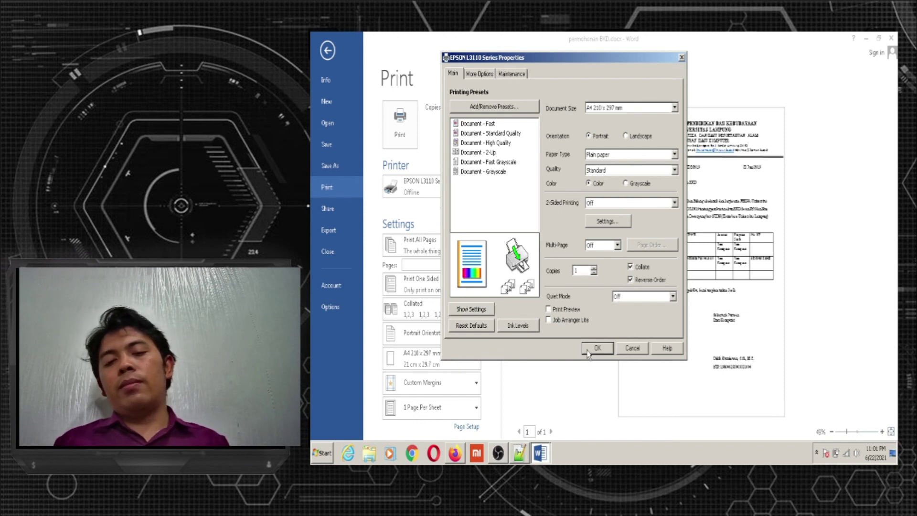
Leave Print Preview off and confirm the EPSON printer properties with OK
left_click(548, 309)
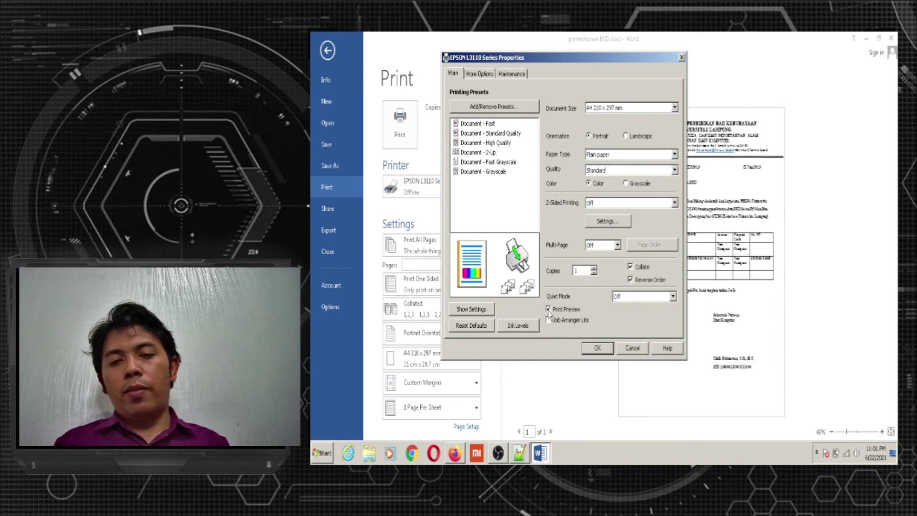
left_click(548, 309)
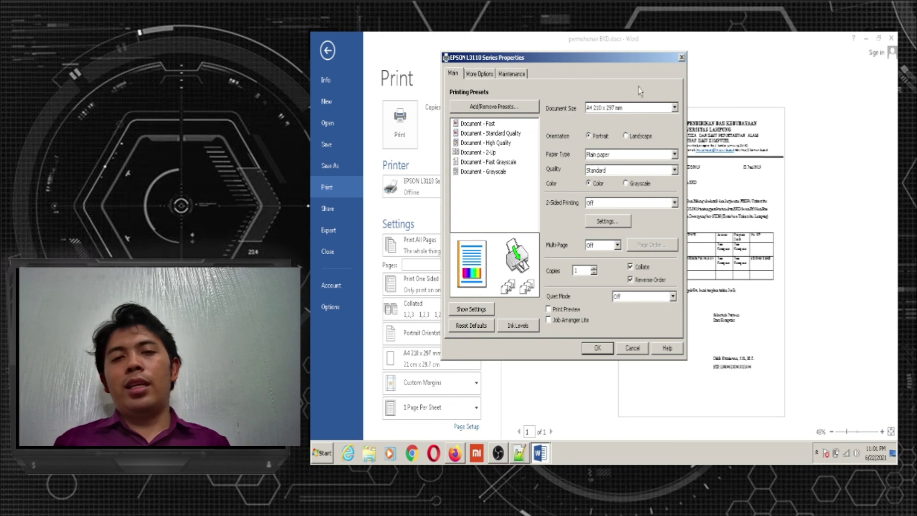
left_click(599, 349)
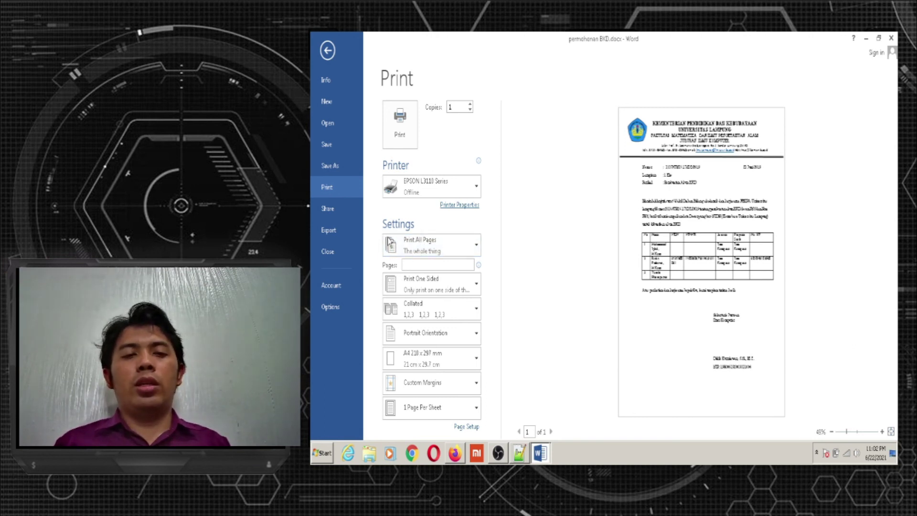
left_click(478, 248)
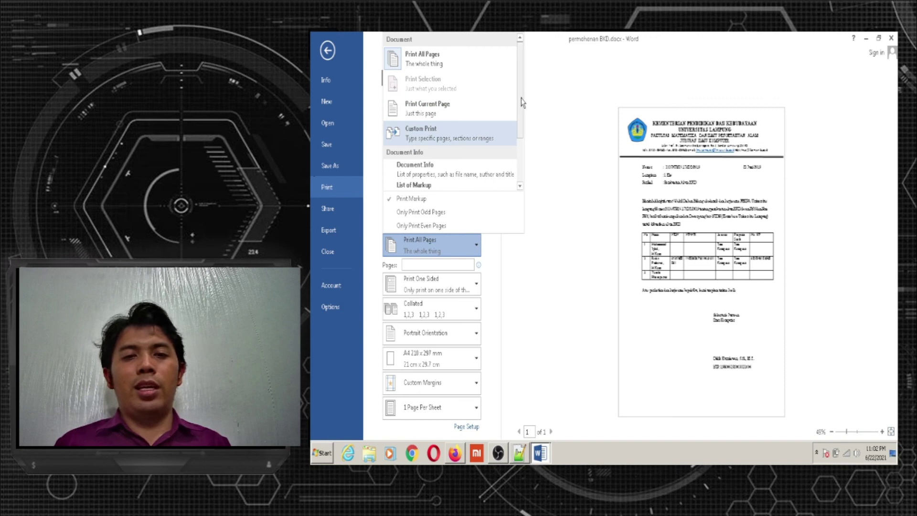
left_click_drag(522, 102, 522, 143)
left_click(514, 279)
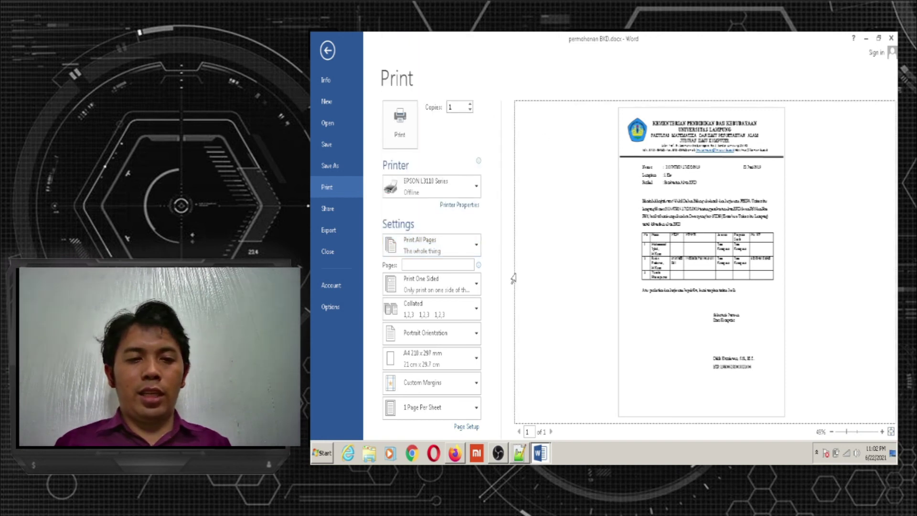
left_click(470, 244)
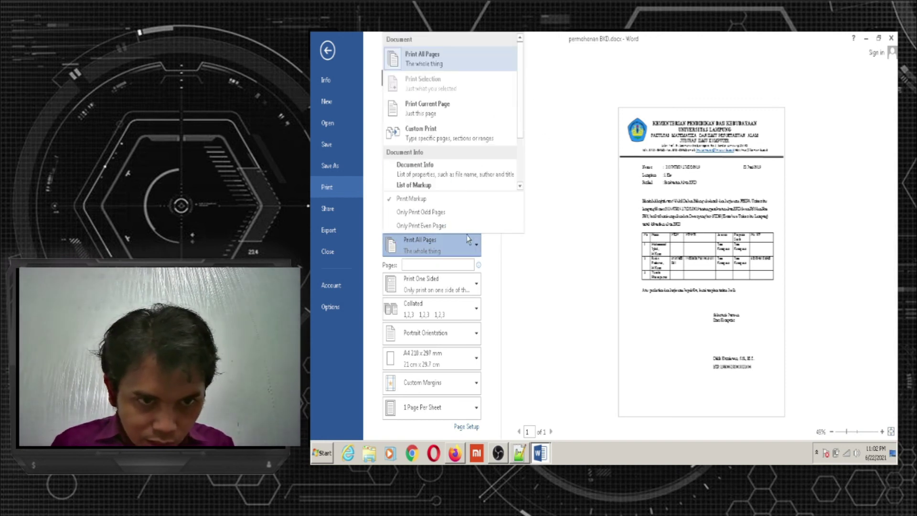
left_click(453, 136)
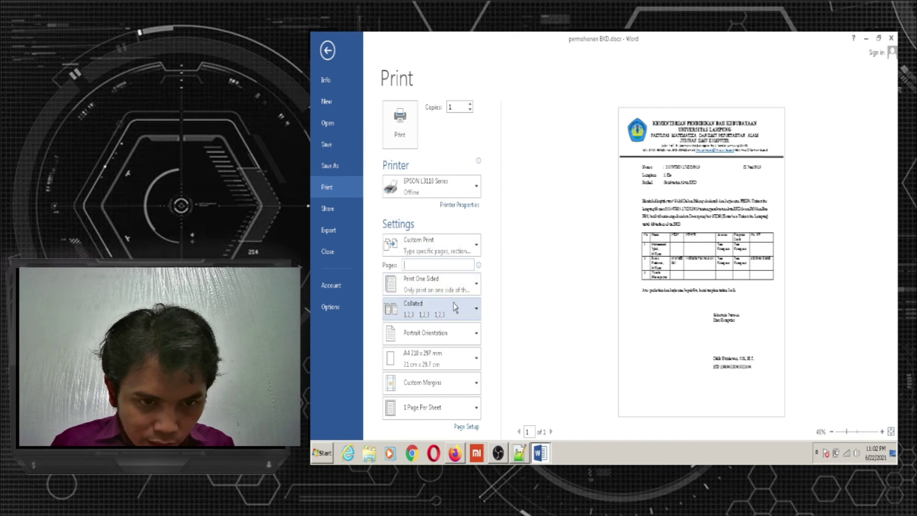
left_click(435, 268)
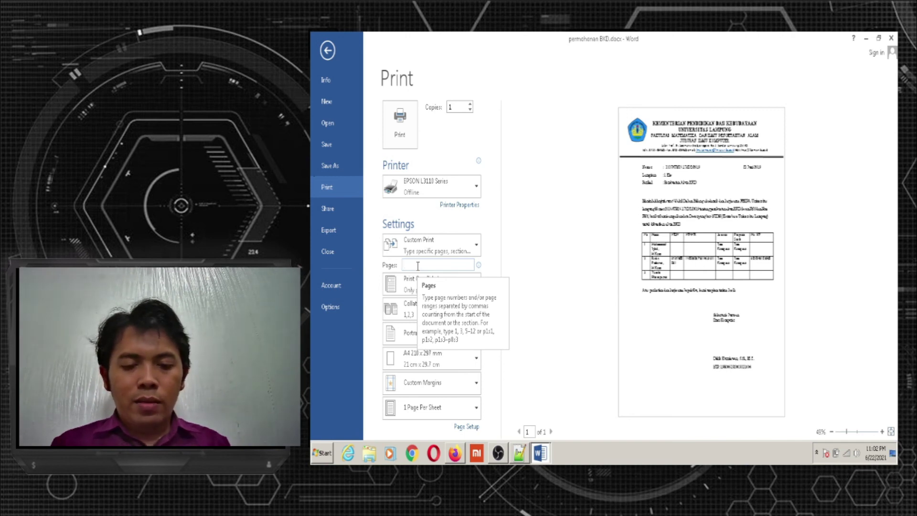
type("5-12")
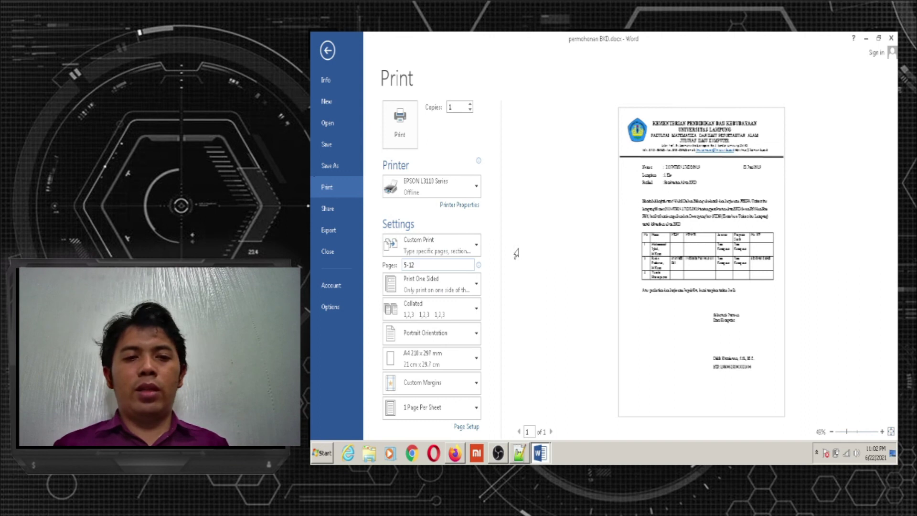
key("BackSpace")
key("BackSpace")
key("BackSpace")
key("BackSpace")
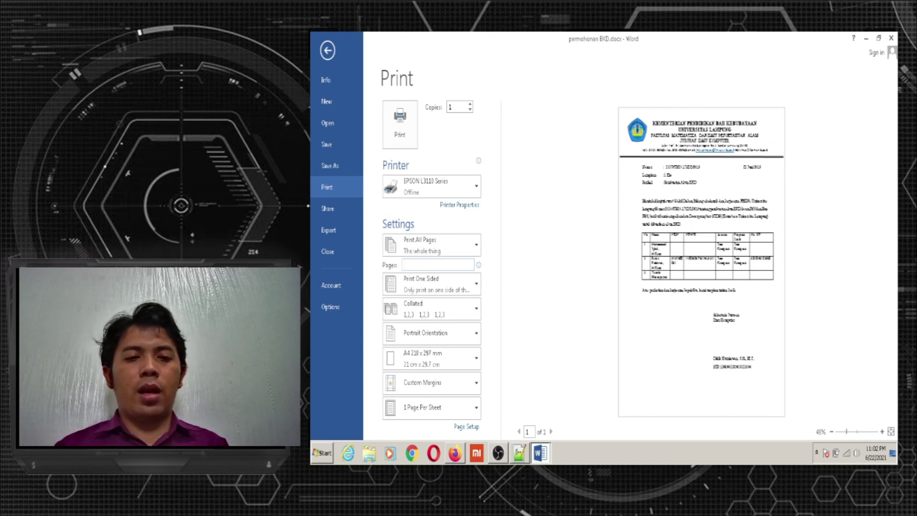